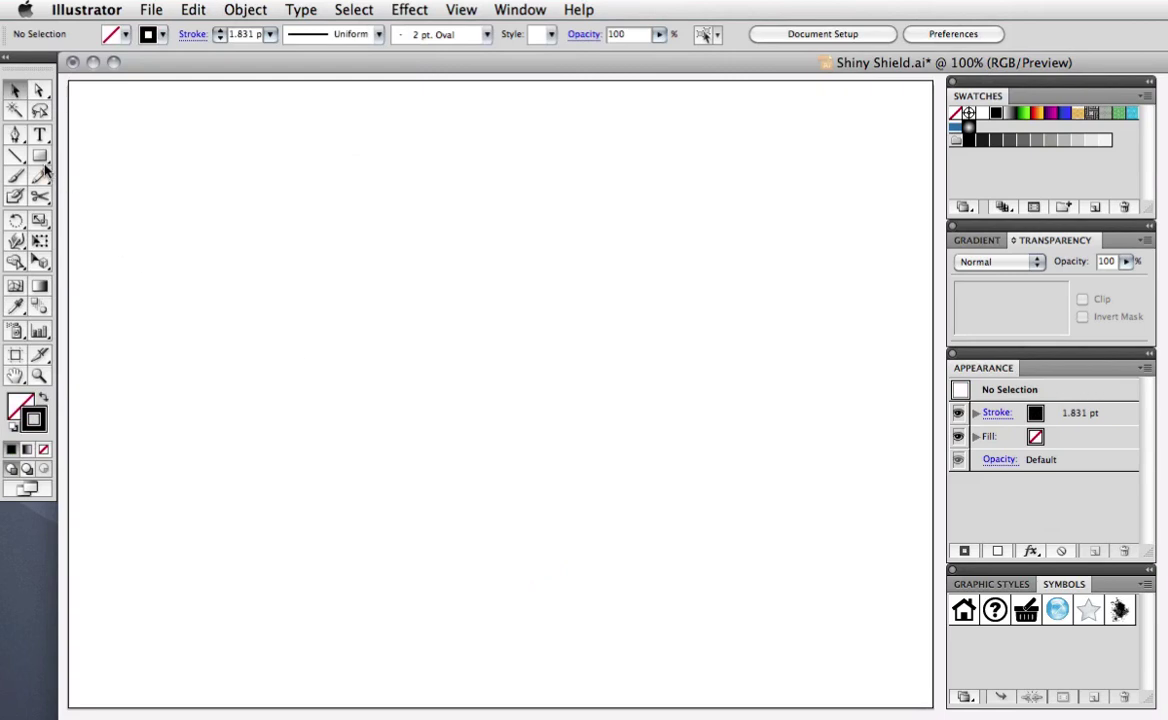
Draw a large rectangle across the guide and add anchor points at the guide on its top and bottom edges
click(39, 155)
mouse_move(274, 175)
mouse_down()
mouse_move(430, 339)
mouse_move(705, 518)
mouse_move(714, 544)
mouse_up()
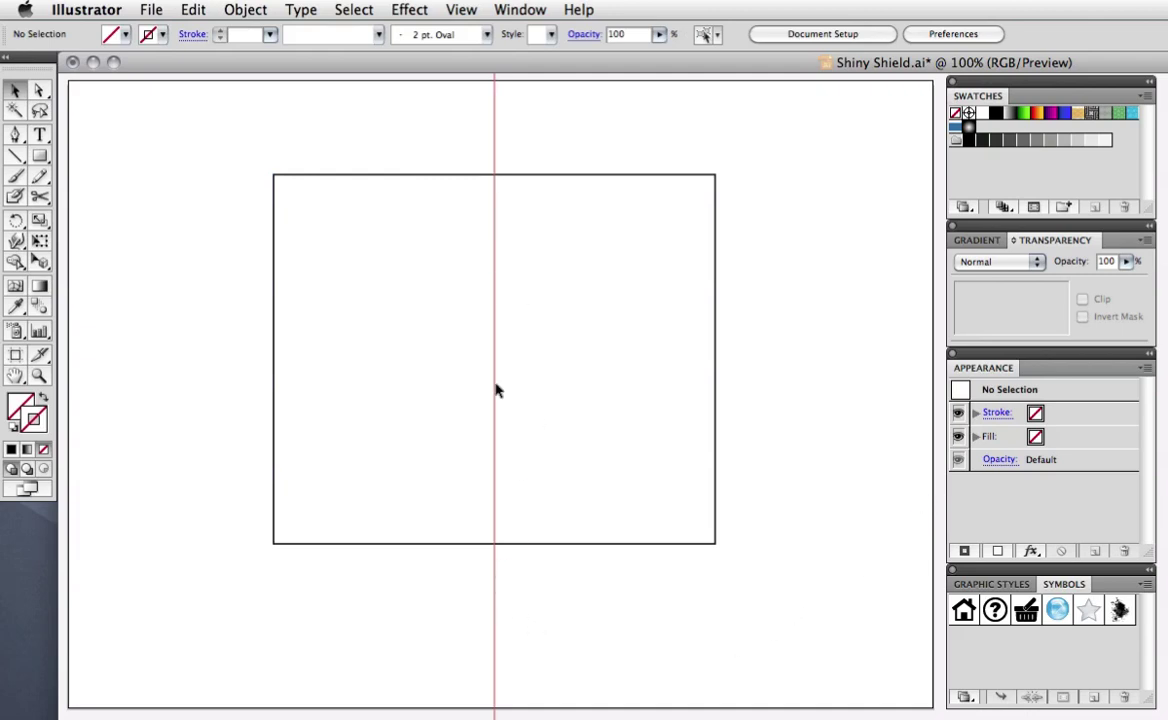
drag(15, 134, 78, 158)
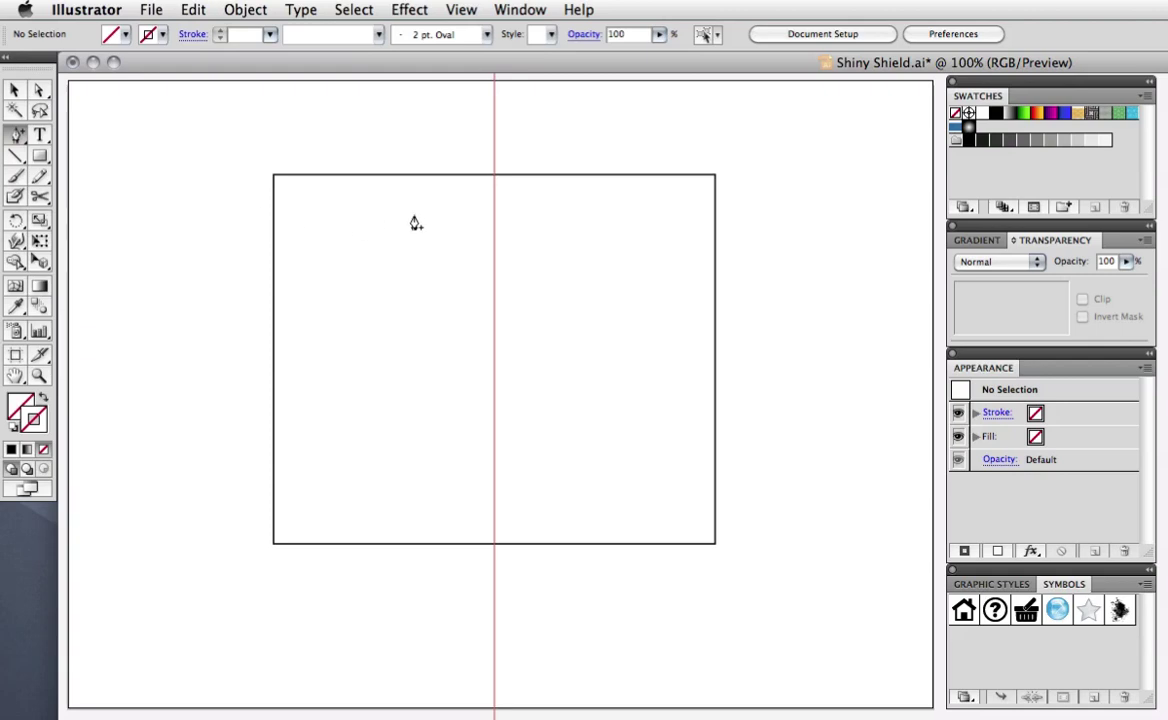
click(494, 176)
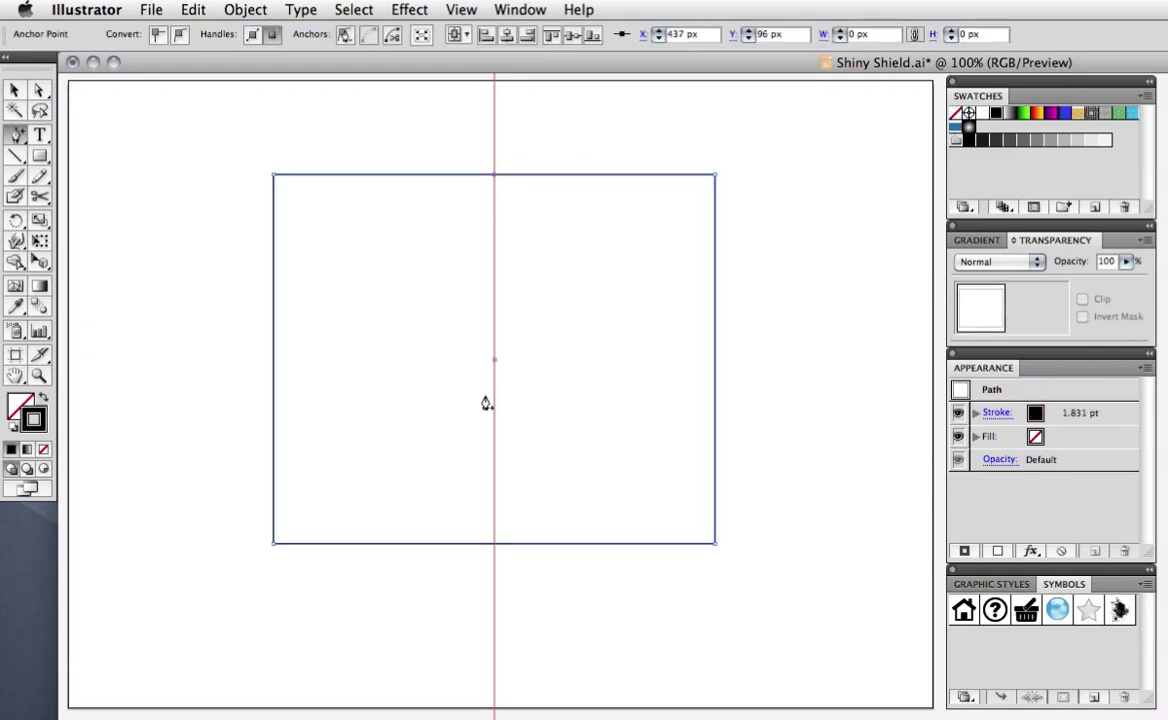
click(494, 545)
Raise the top middle point into a peak and lift both bottom corners to form a V
click(39, 90)
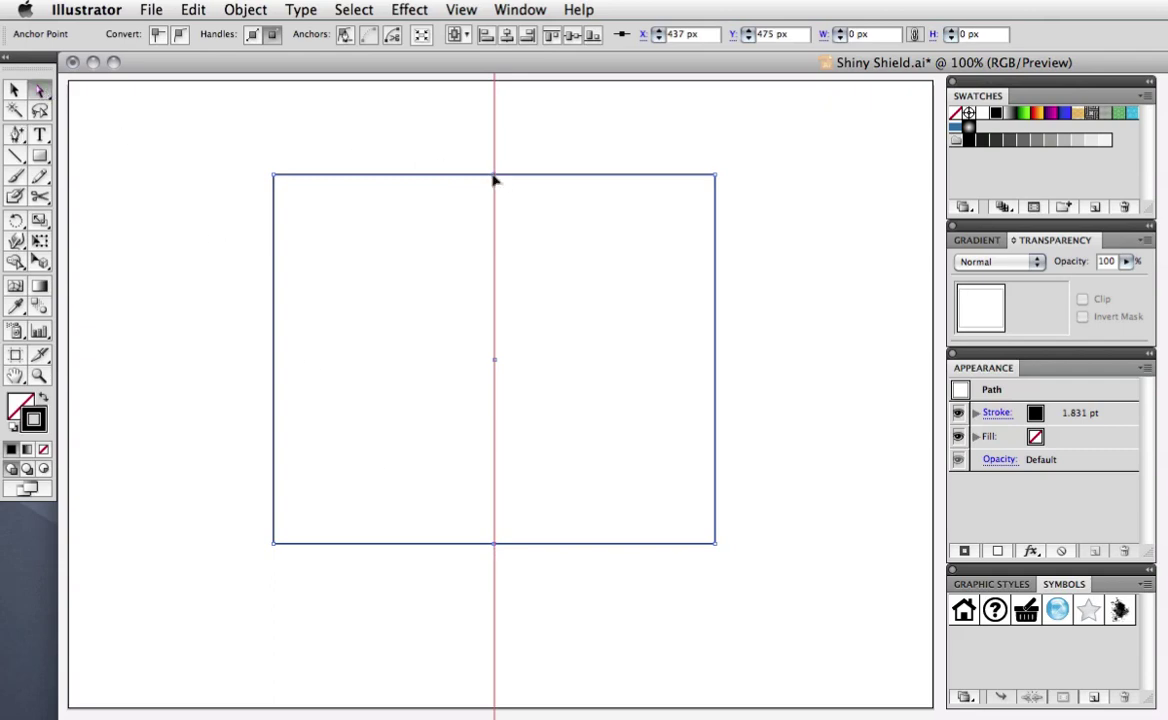
drag(494, 178, 495, 121)
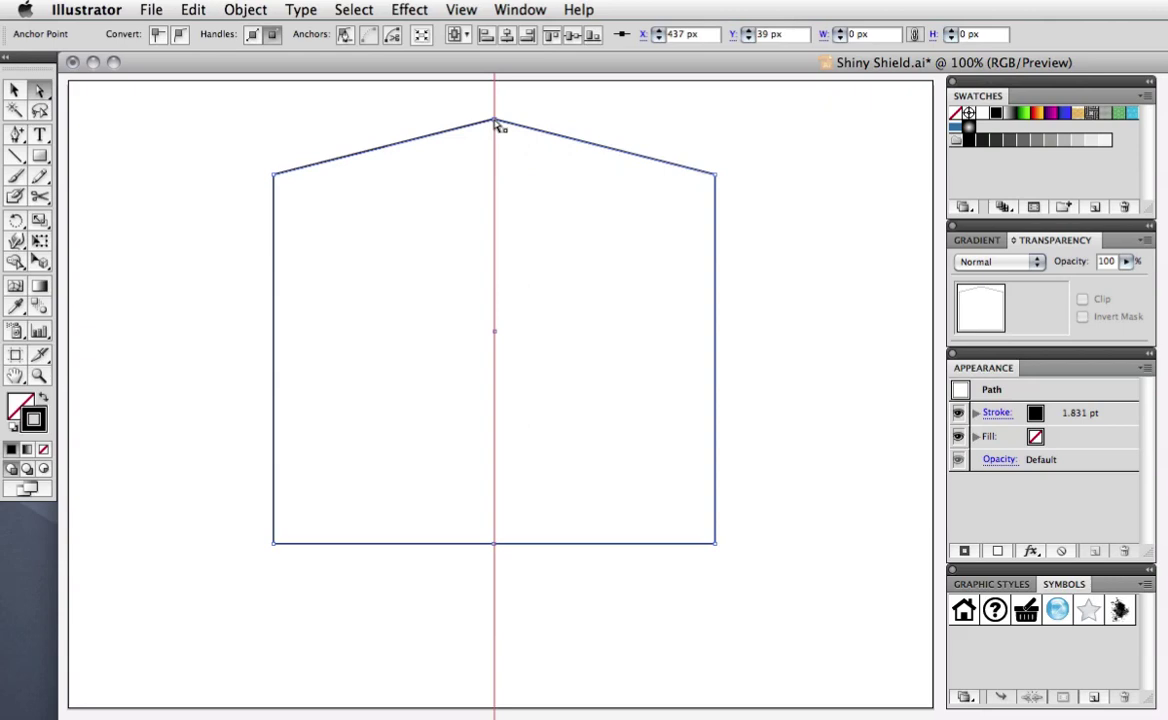
click(275, 546)
alt+click(716, 546)
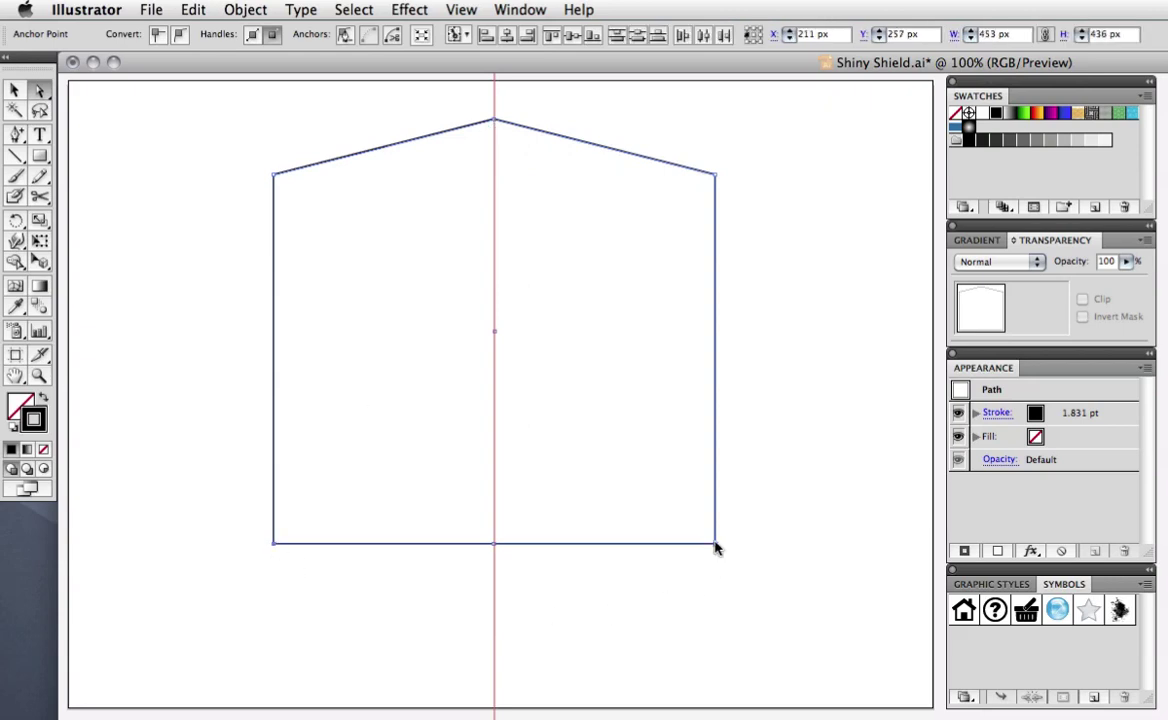
drag(716, 546, 716, 432)
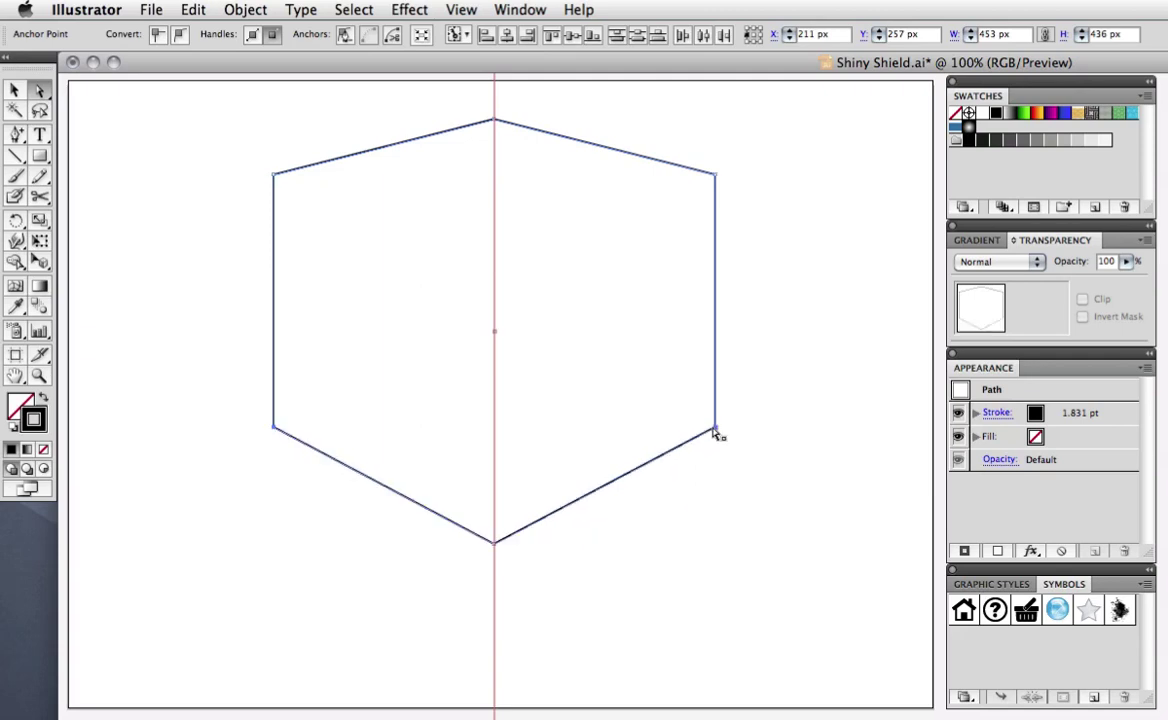
Curve the lower-left and lower-right sides of the shield with Convert Anchor Point
drag(18, 132, 65, 198)
drag(275, 430, 272, 372)
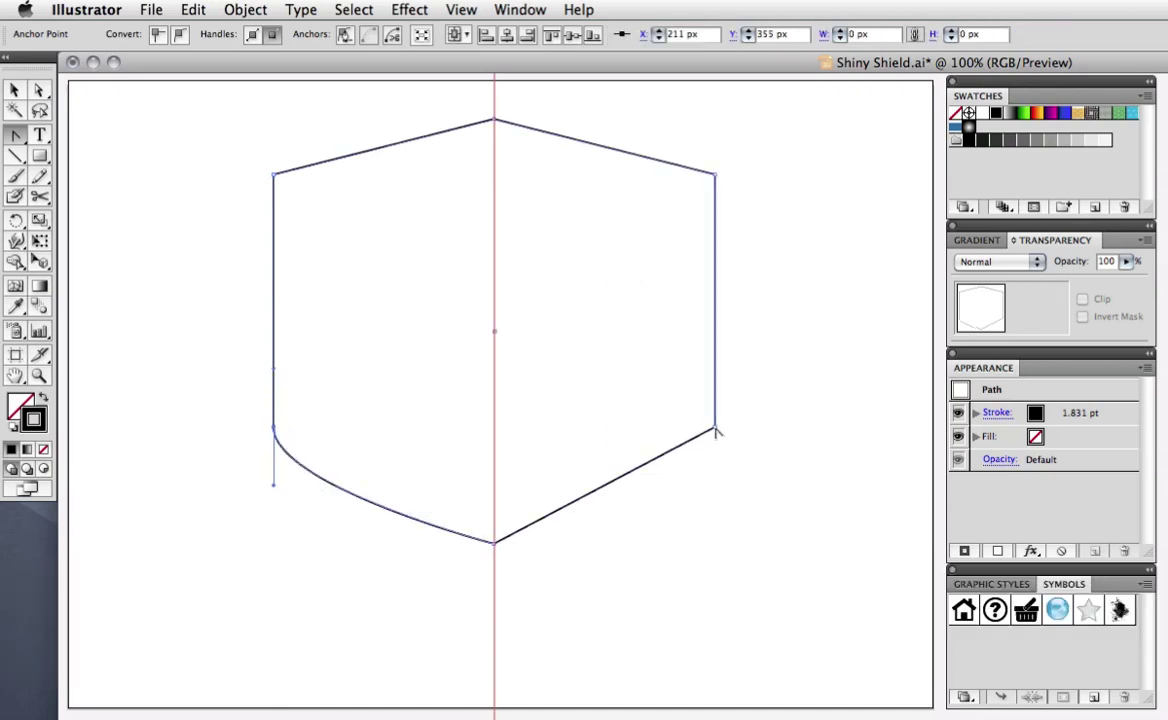
drag(715, 430, 715, 498)
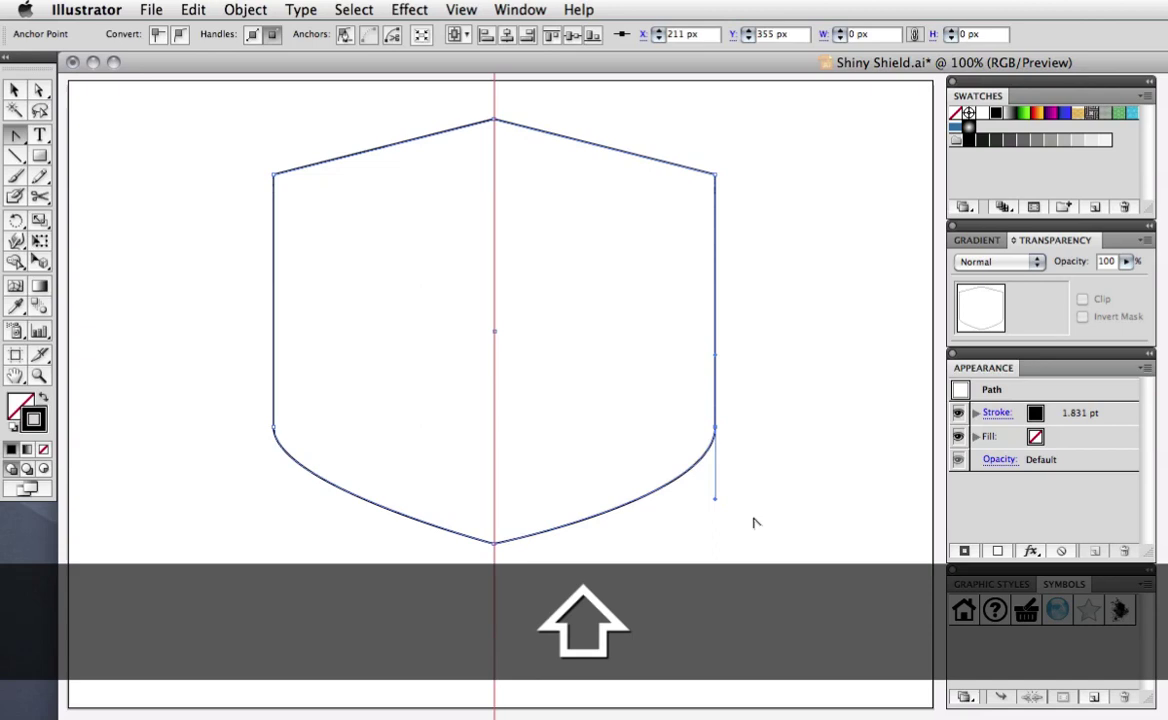
Stretch the shield taller from its bottom edge and float the Appearance panel beside it
key(v)
click(825, 540)
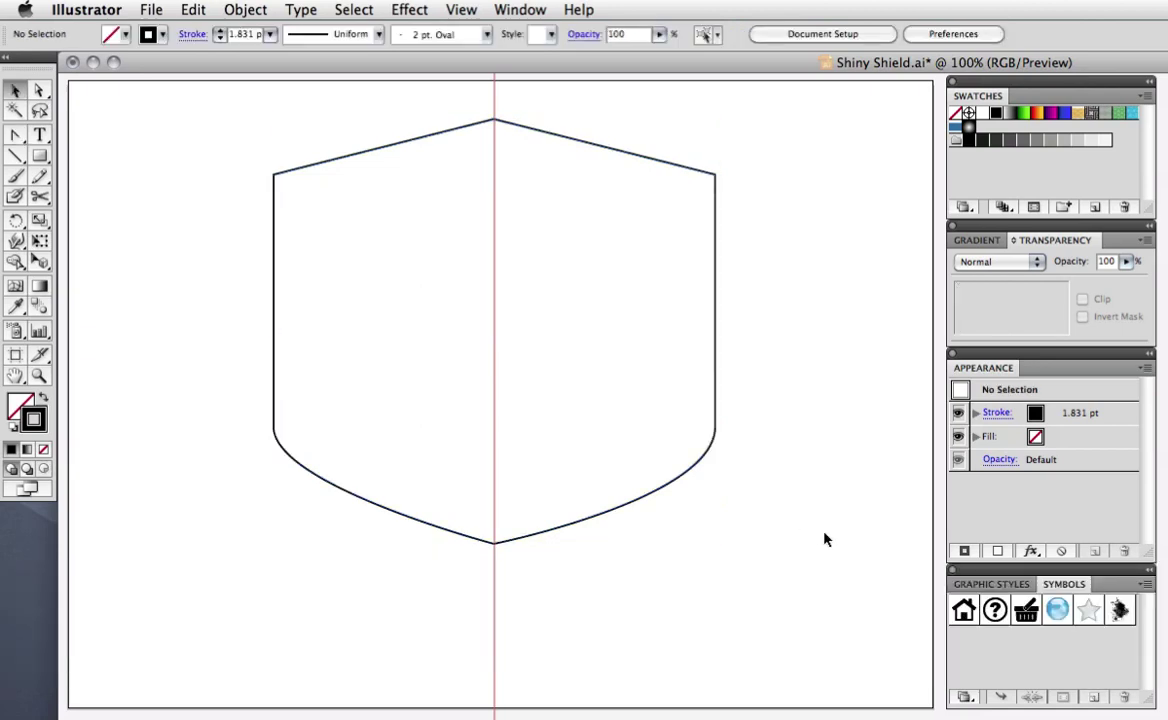
click(649, 493)
drag(494, 545, 493, 604)
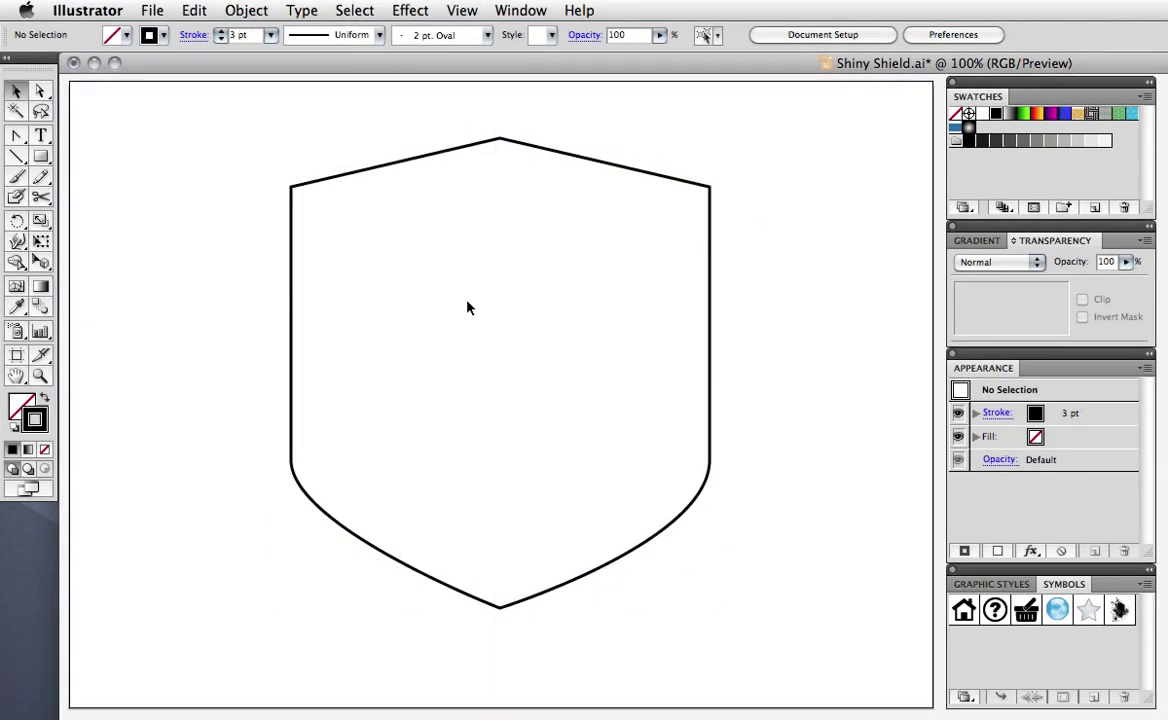
drag(985, 380, 788, 232)
click(710, 382)
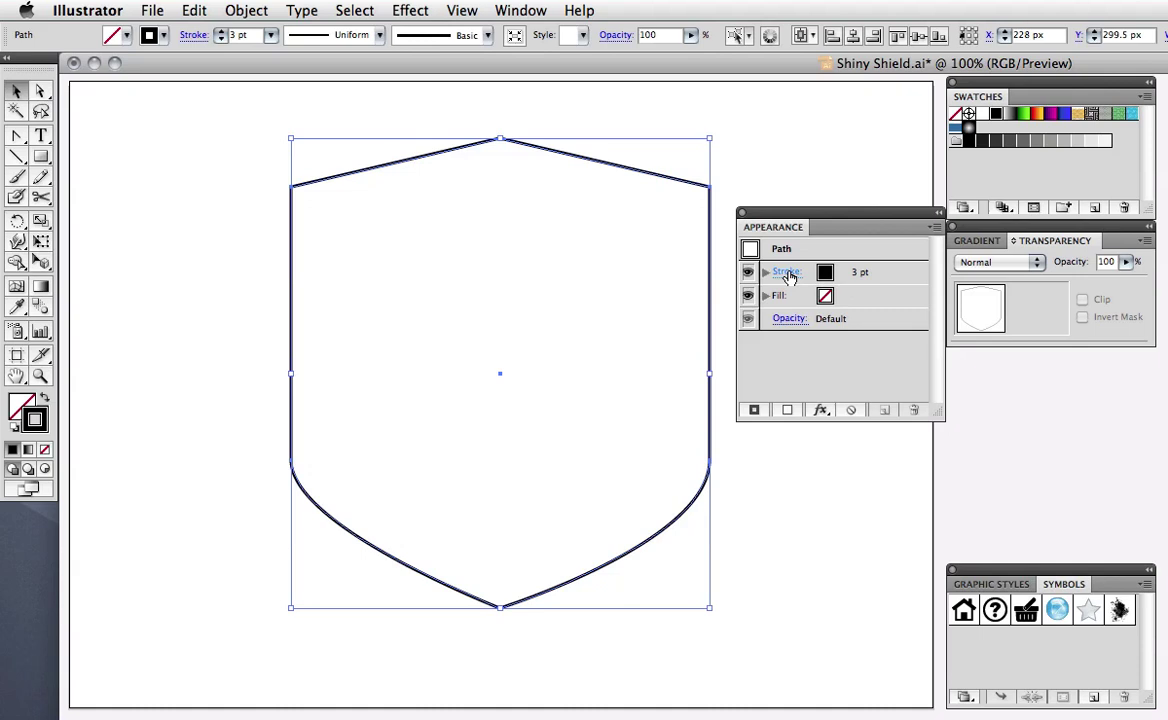
Set the shield's stroke to 20 pt light grey, aligned to the outside of the path
click(786, 271)
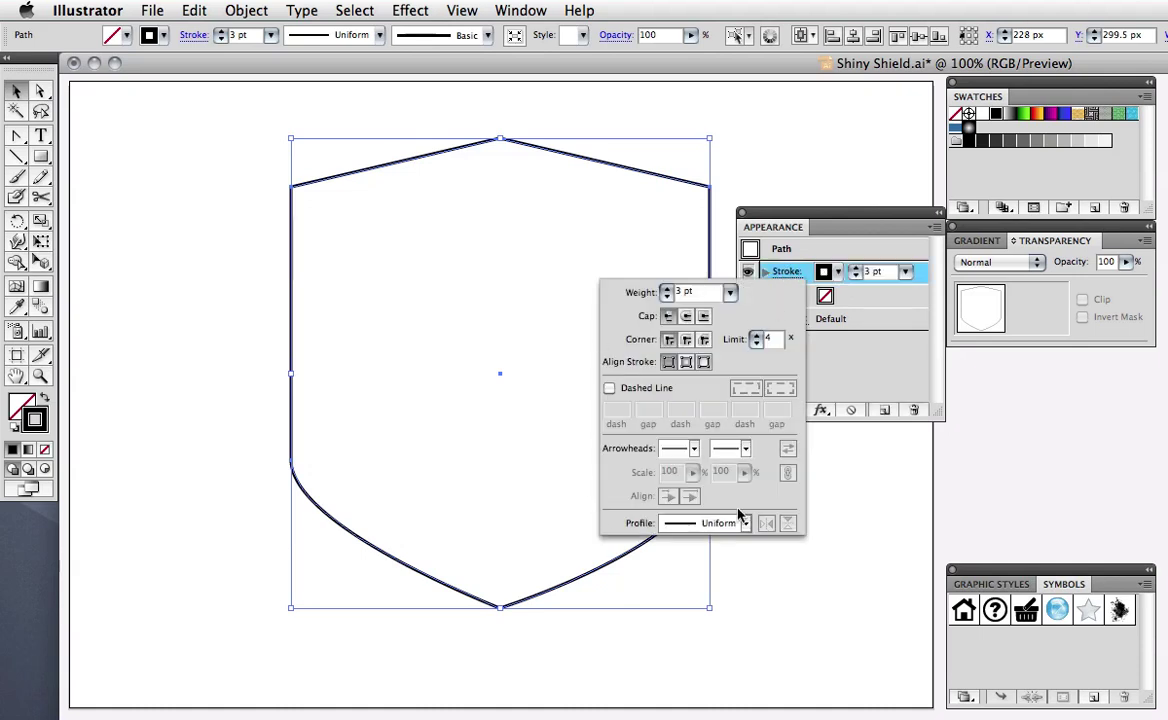
click(839, 274)
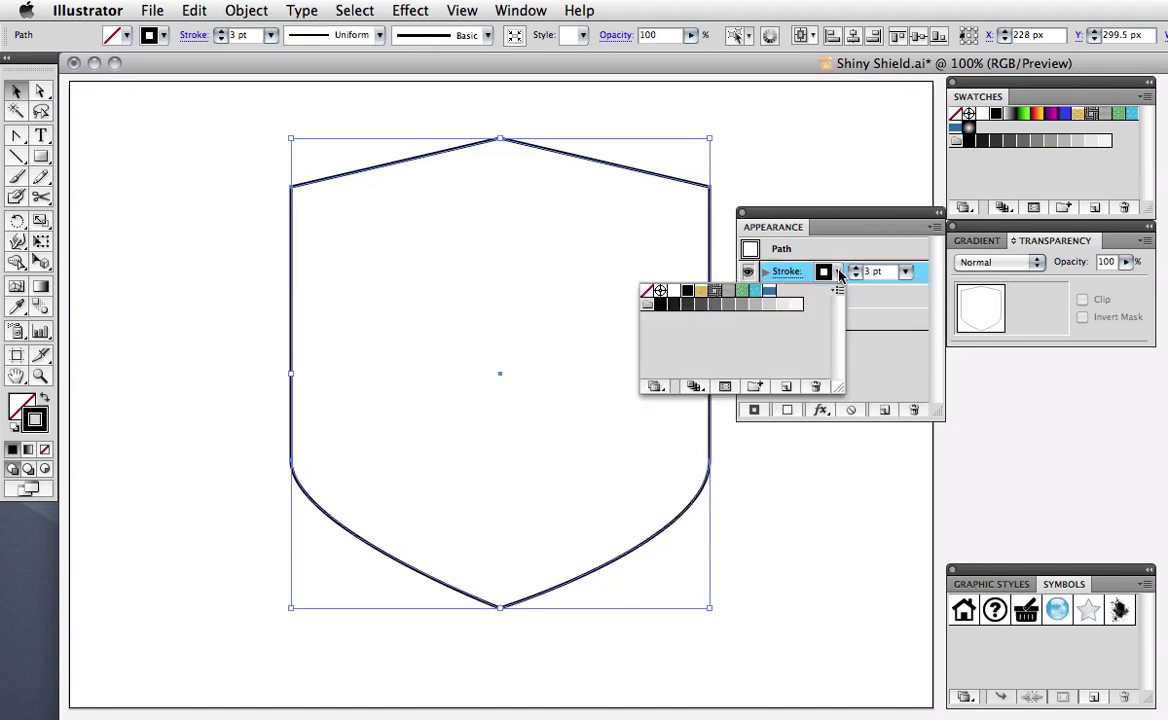
click(905, 271)
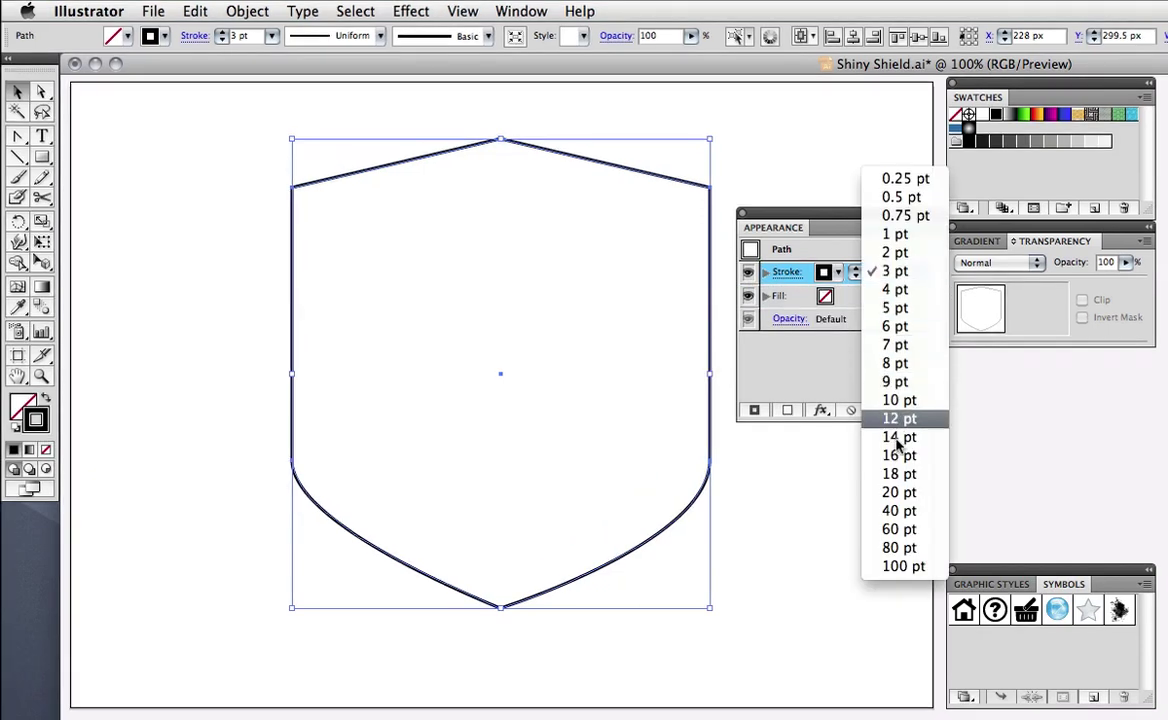
click(898, 492)
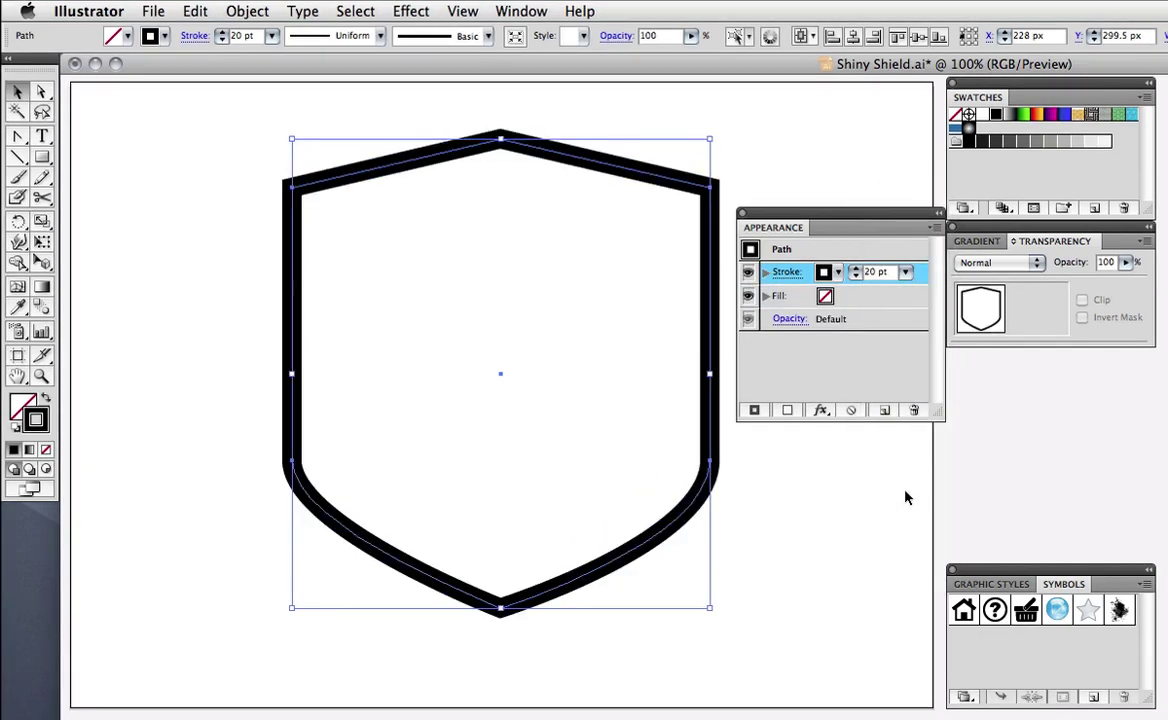
click(823, 273)
click(755, 306)
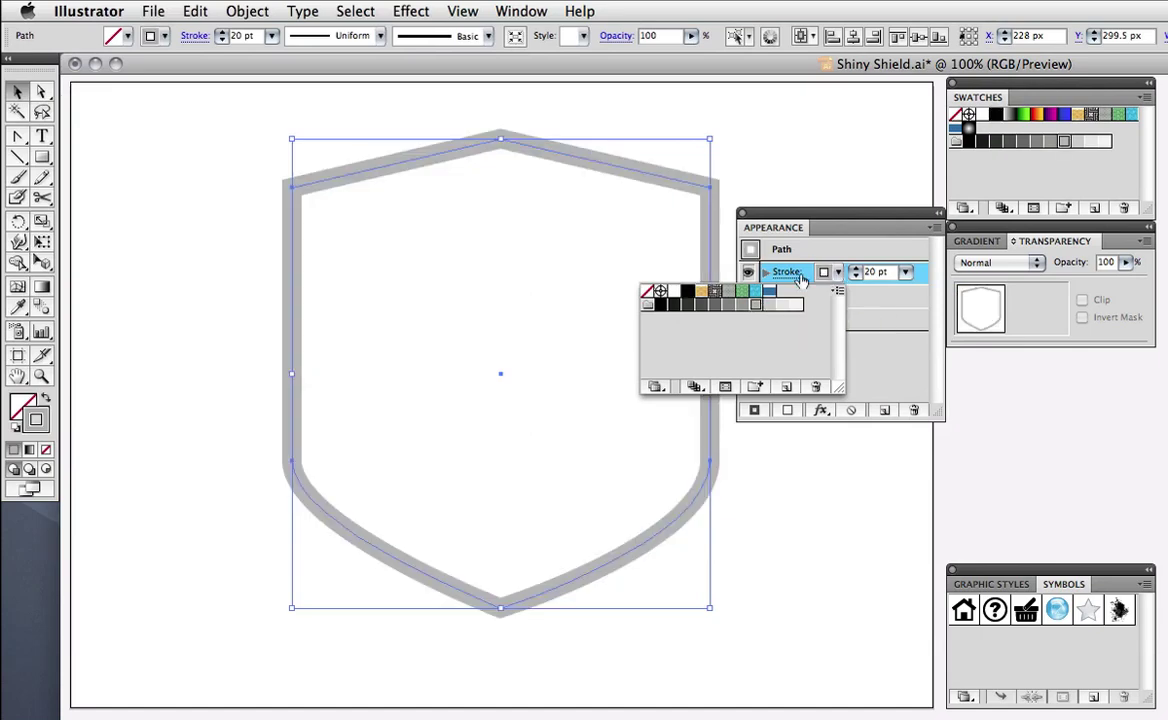
click(799, 275)
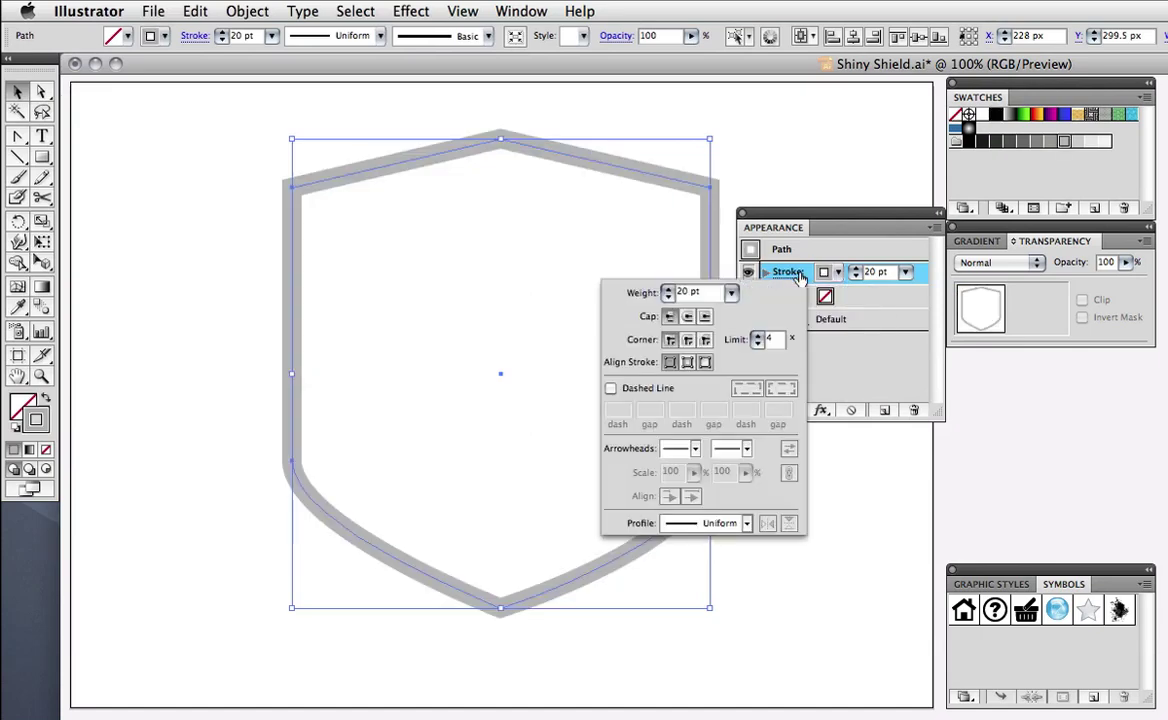
click(705, 363)
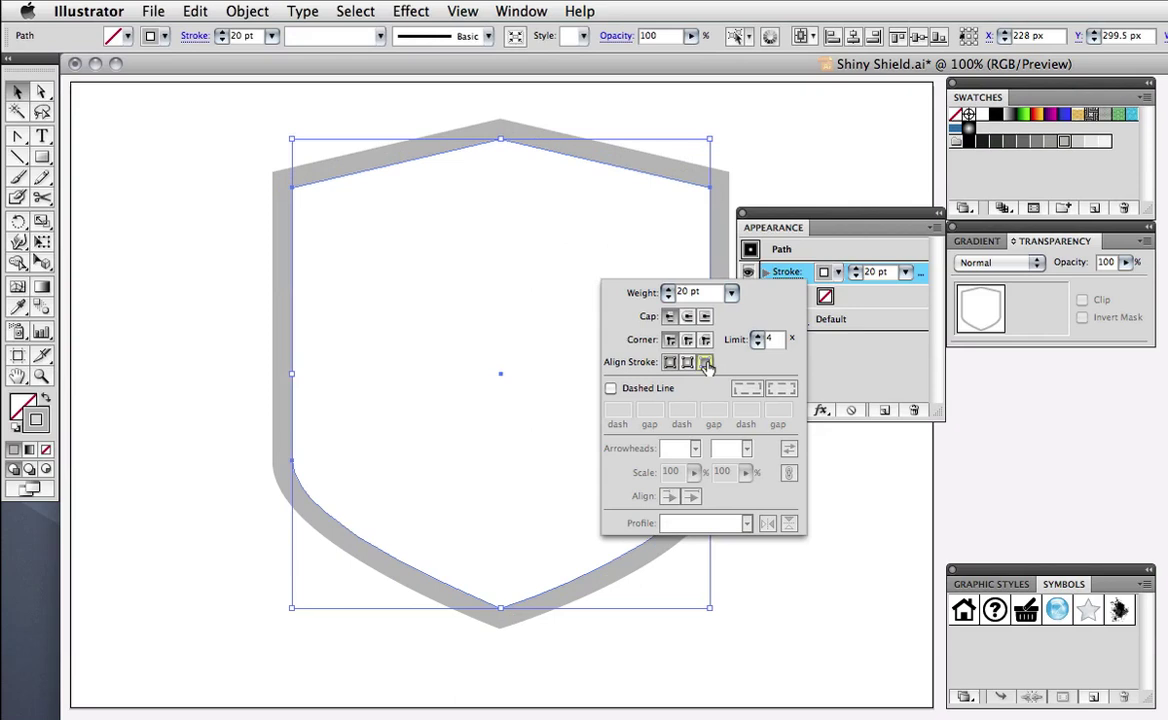
click(857, 369)
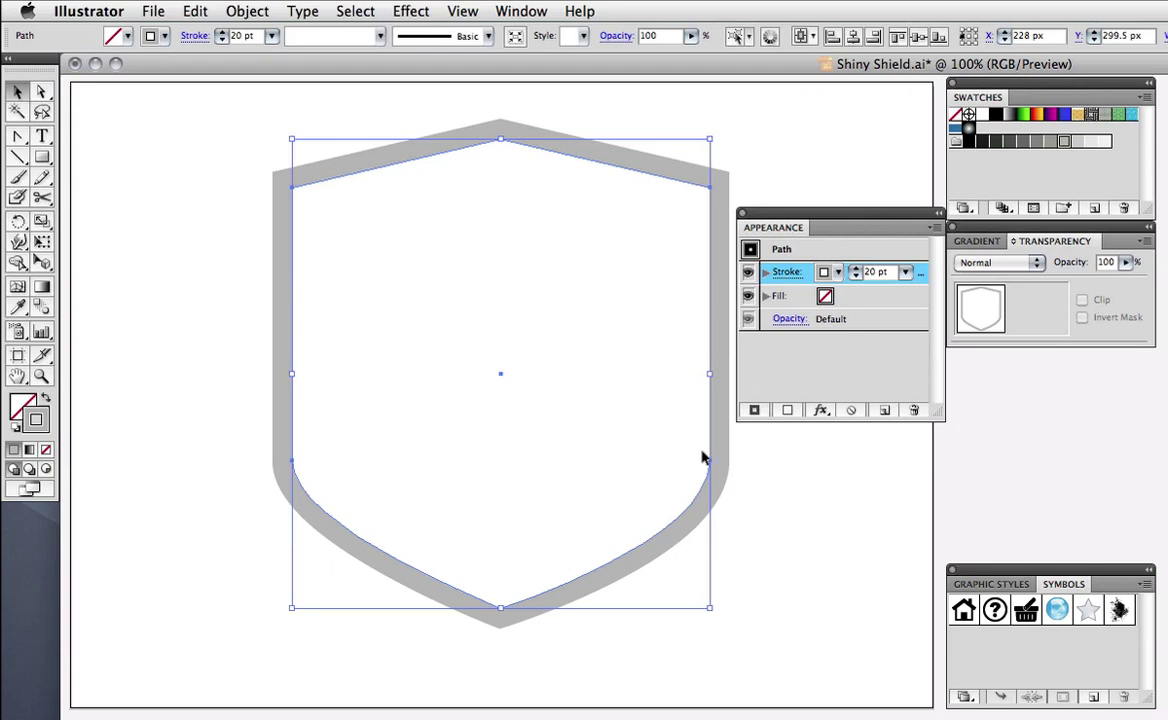
Add a second dark grey stroke aligned inside, 28 pt thick
click(754, 411)
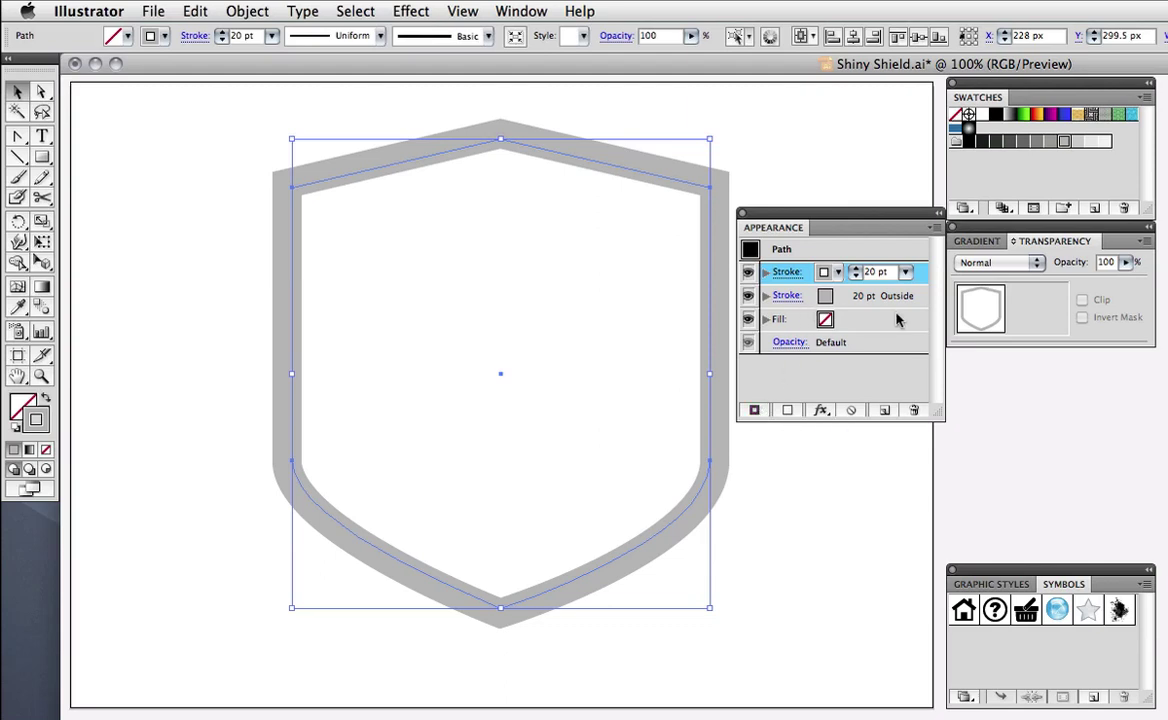
click(838, 273)
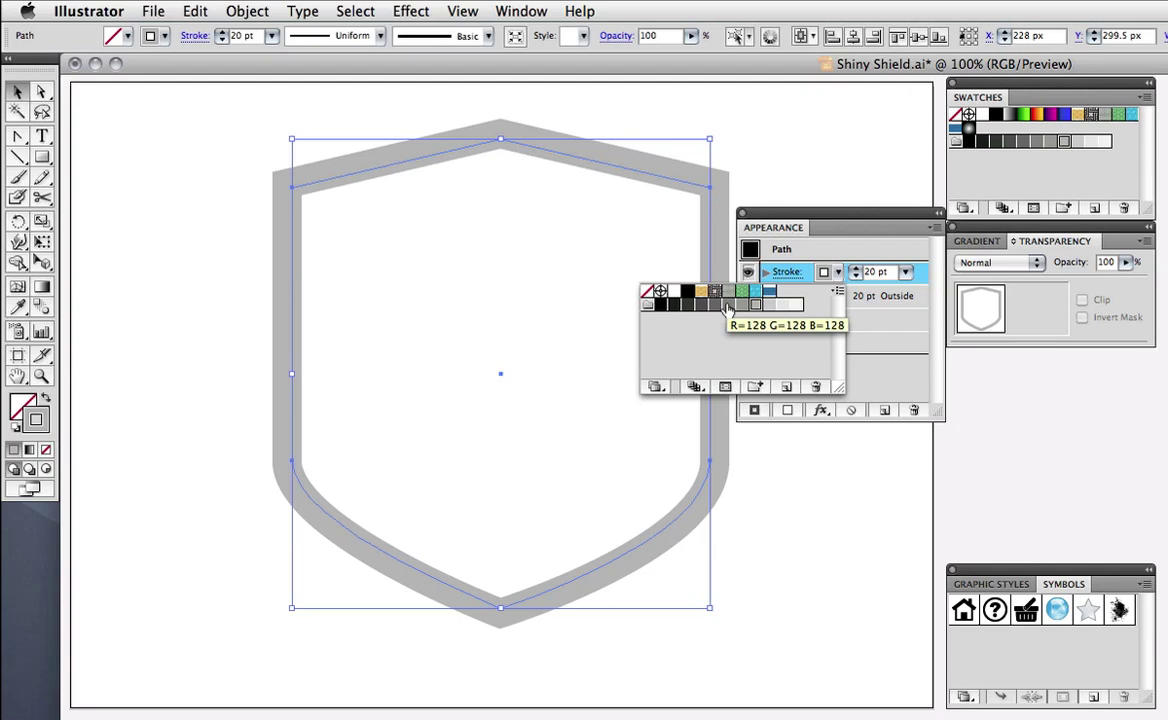
click(716, 305)
click(788, 280)
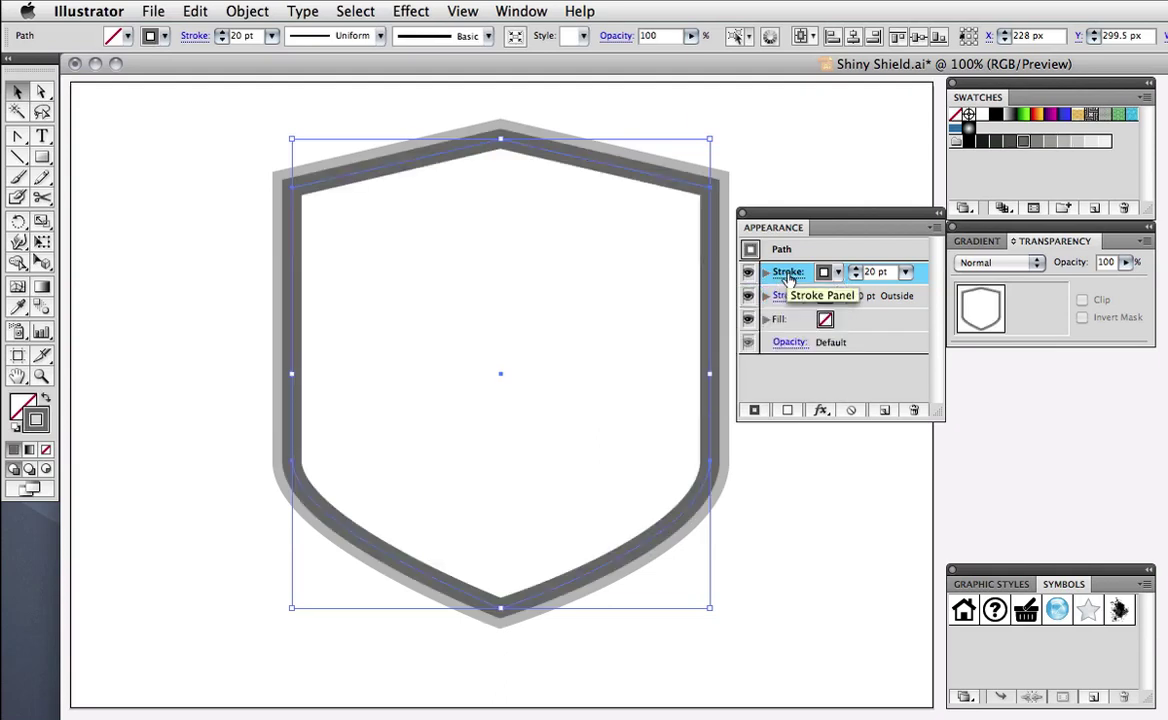
click(788, 273)
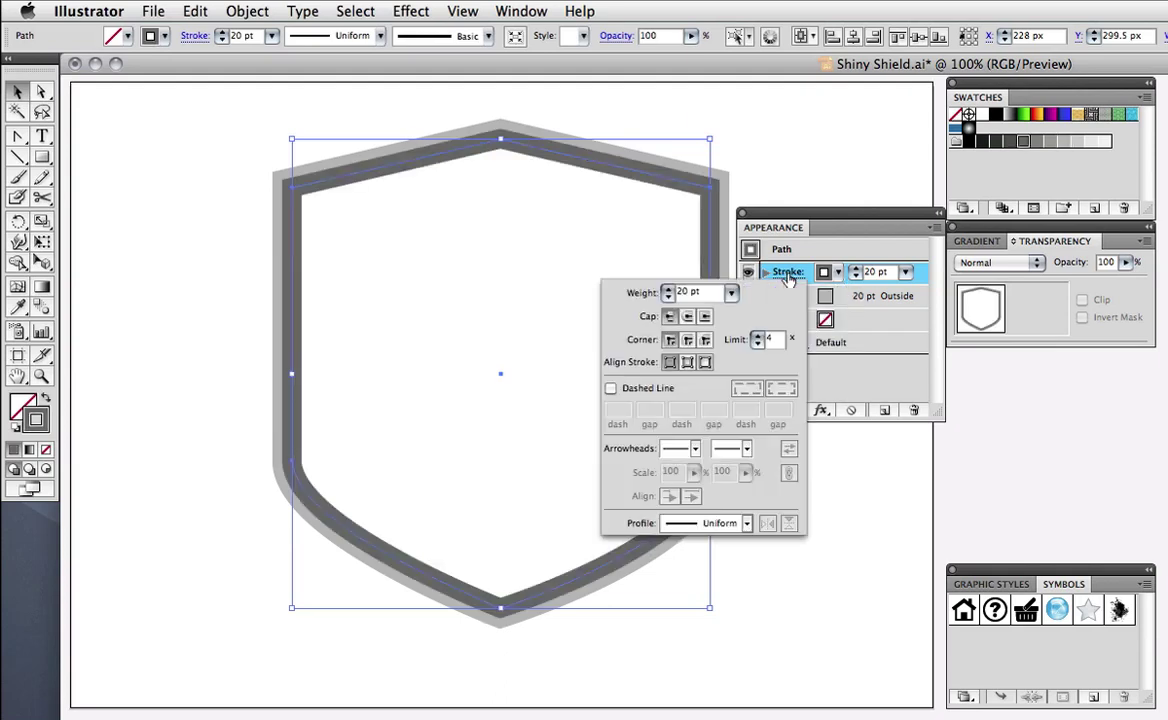
click(687, 363)
click(668, 289)
click(668, 289)
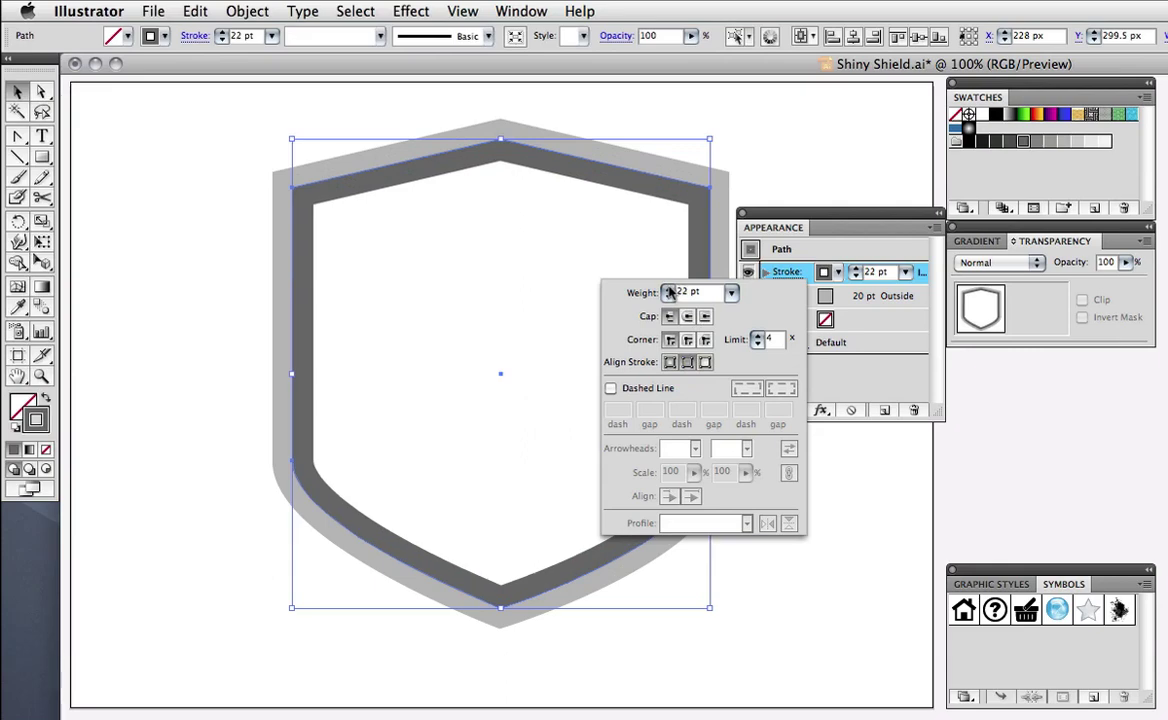
click(668, 289)
click(668, 289)
click(668, 289)
click(668, 289)
click(668, 289)
click(668, 289)
click(878, 336)
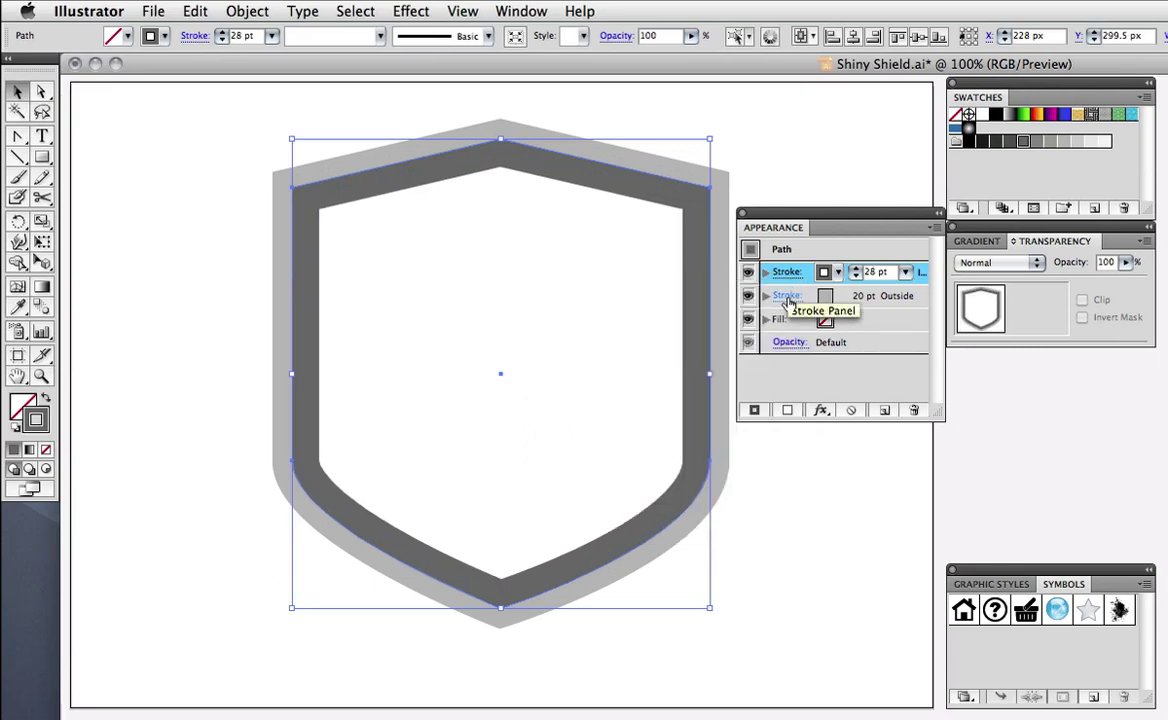
Reduce the light grey outer stroke's weight to 9 pt
click(866, 296)
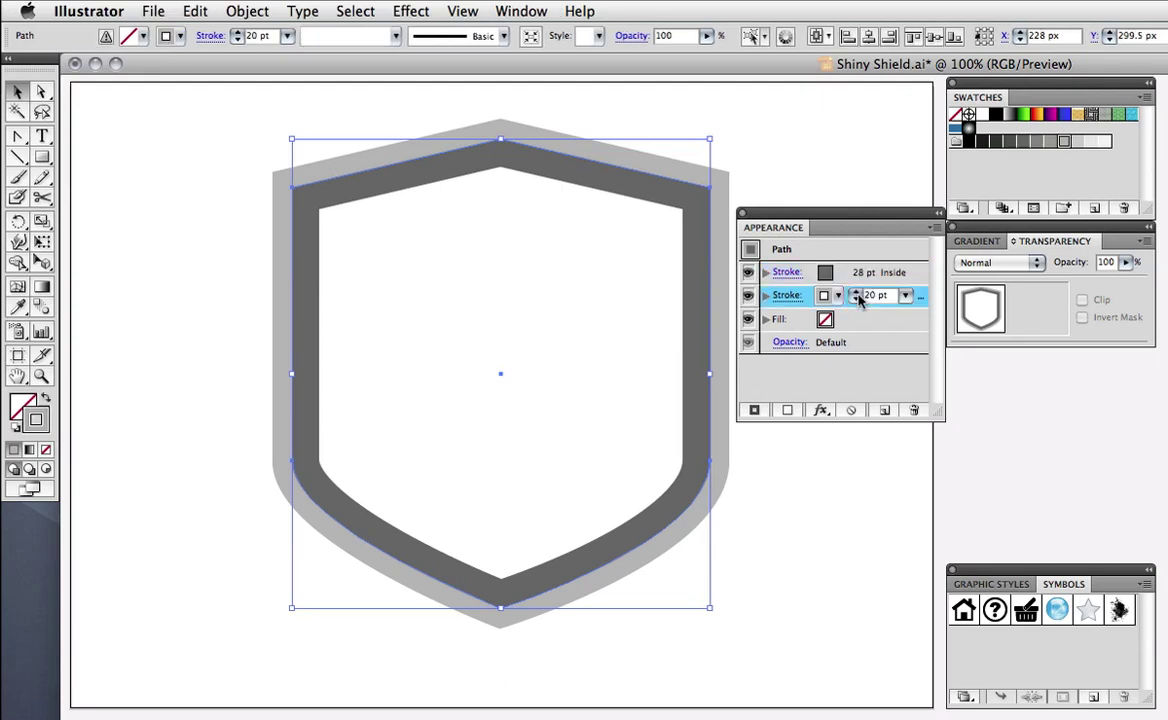
click(856, 302)
click(856, 302)
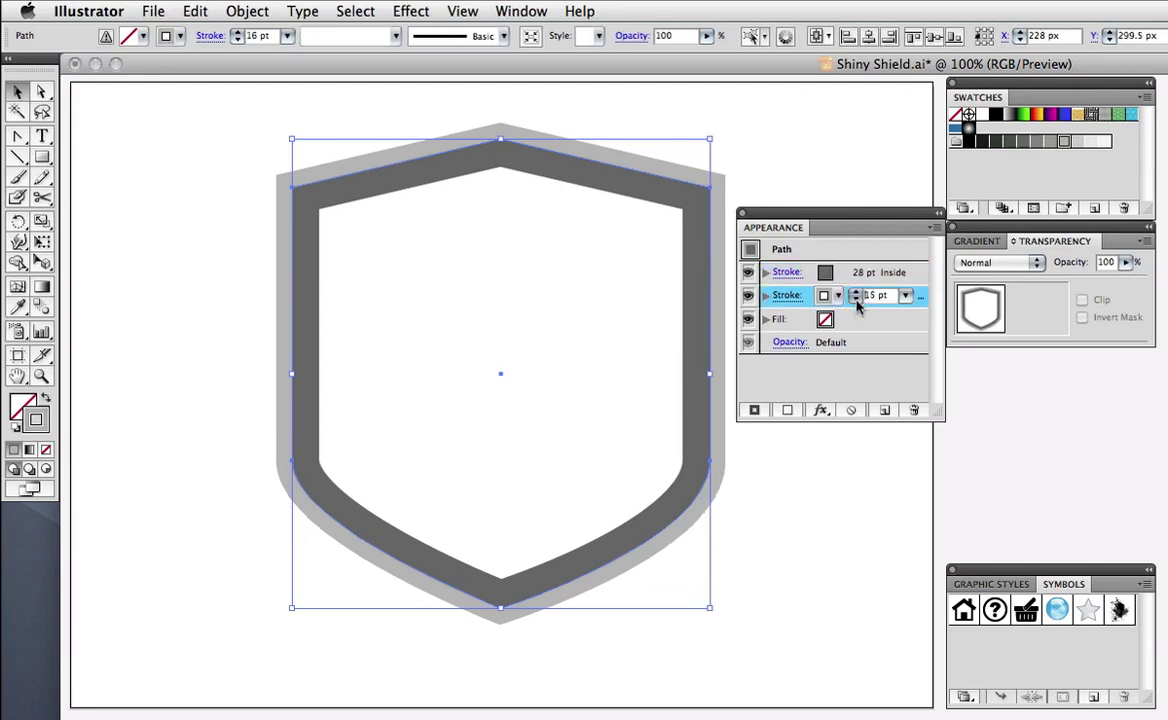
click(856, 302)
click(856, 302)
click(856, 302)
click(856, 302)
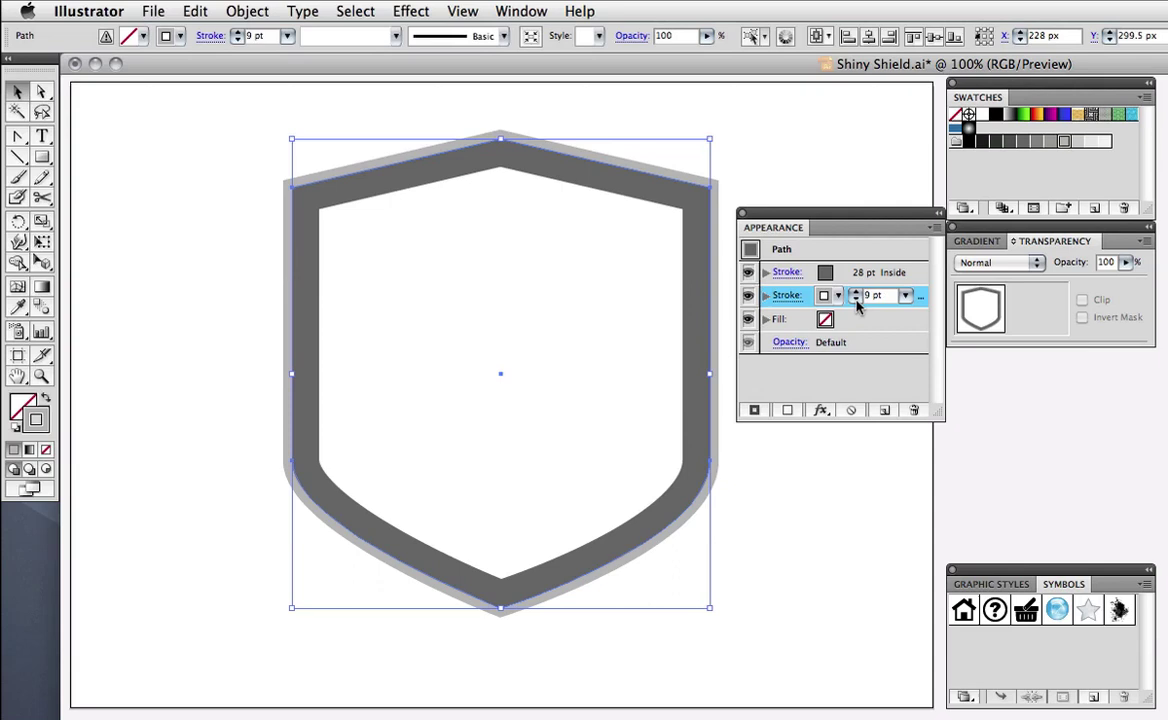
click(780, 270)
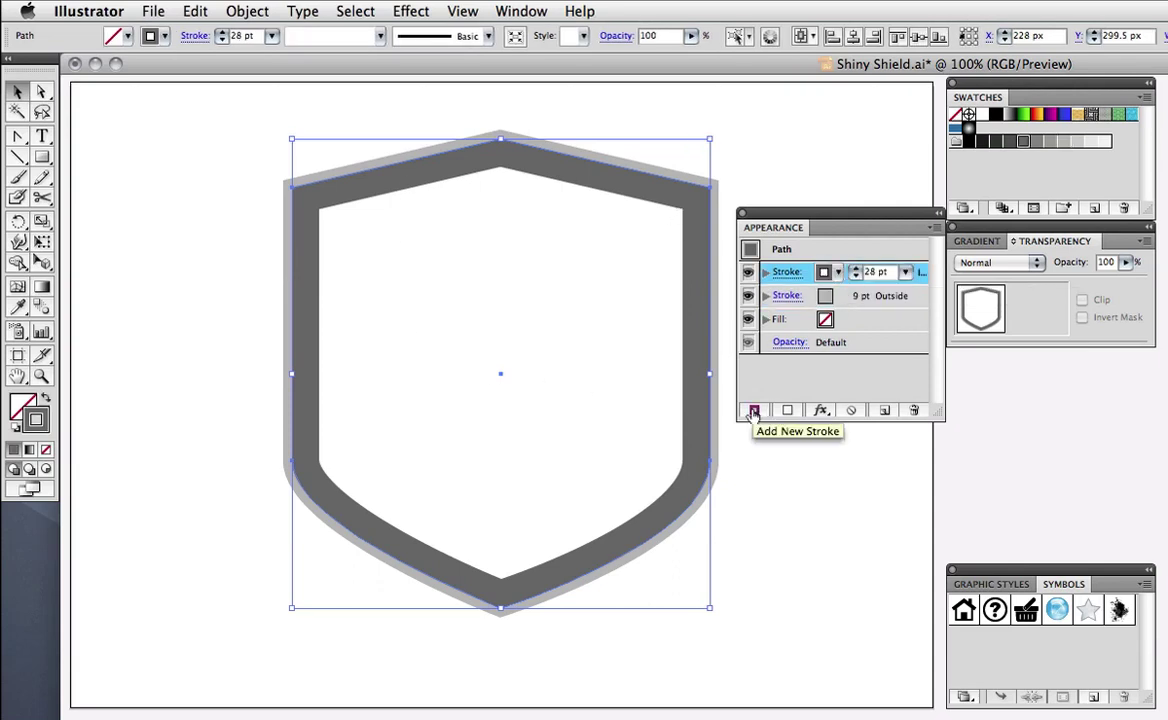
Add a third near-black stroke aligned inside at 40 pt
click(754, 410)
click(823, 272)
click(673, 304)
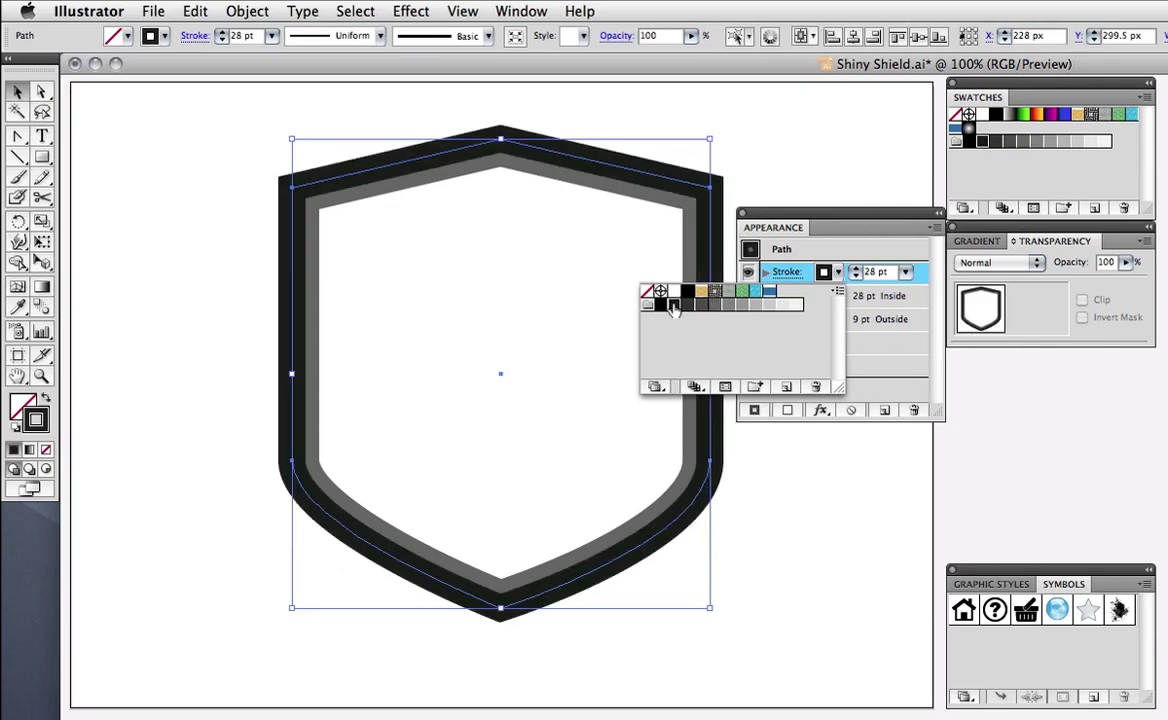
click(876, 365)
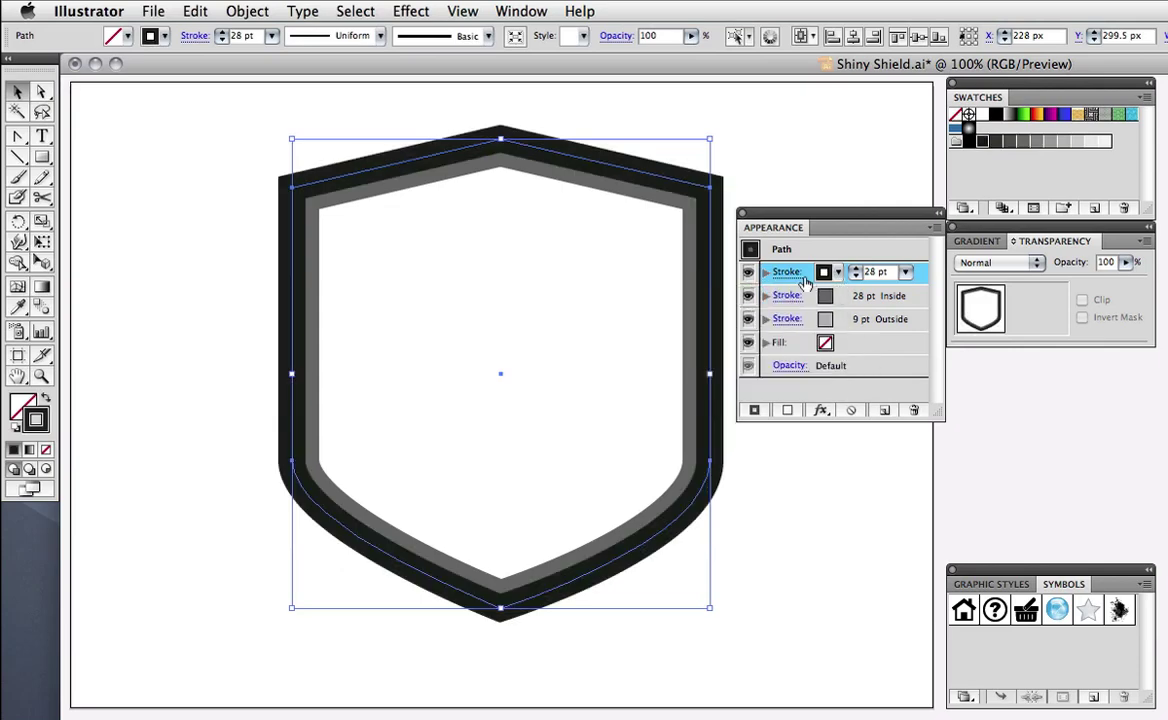
click(799, 276)
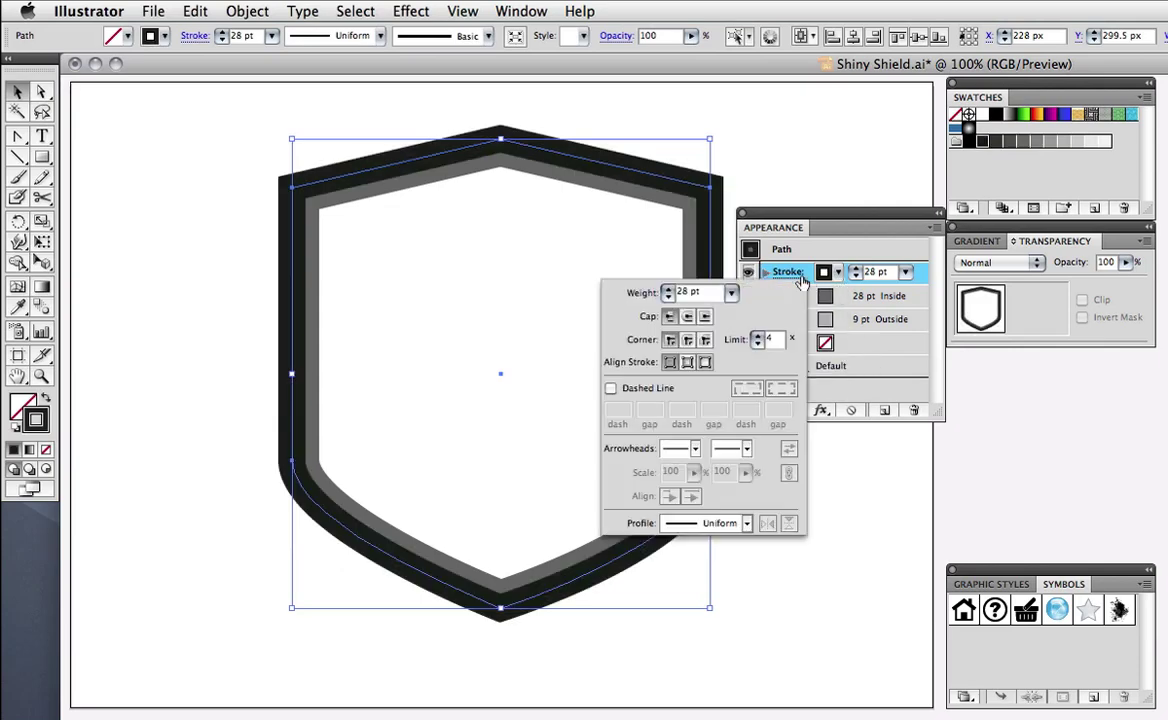
click(687, 362)
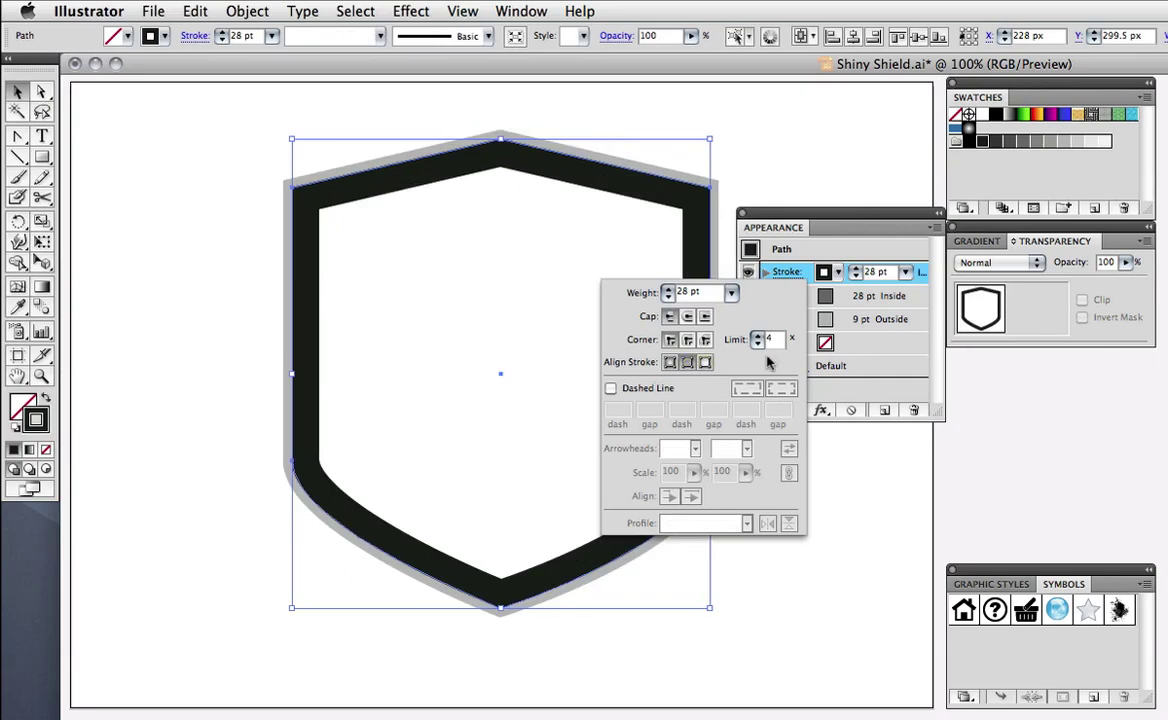
click(731, 294)
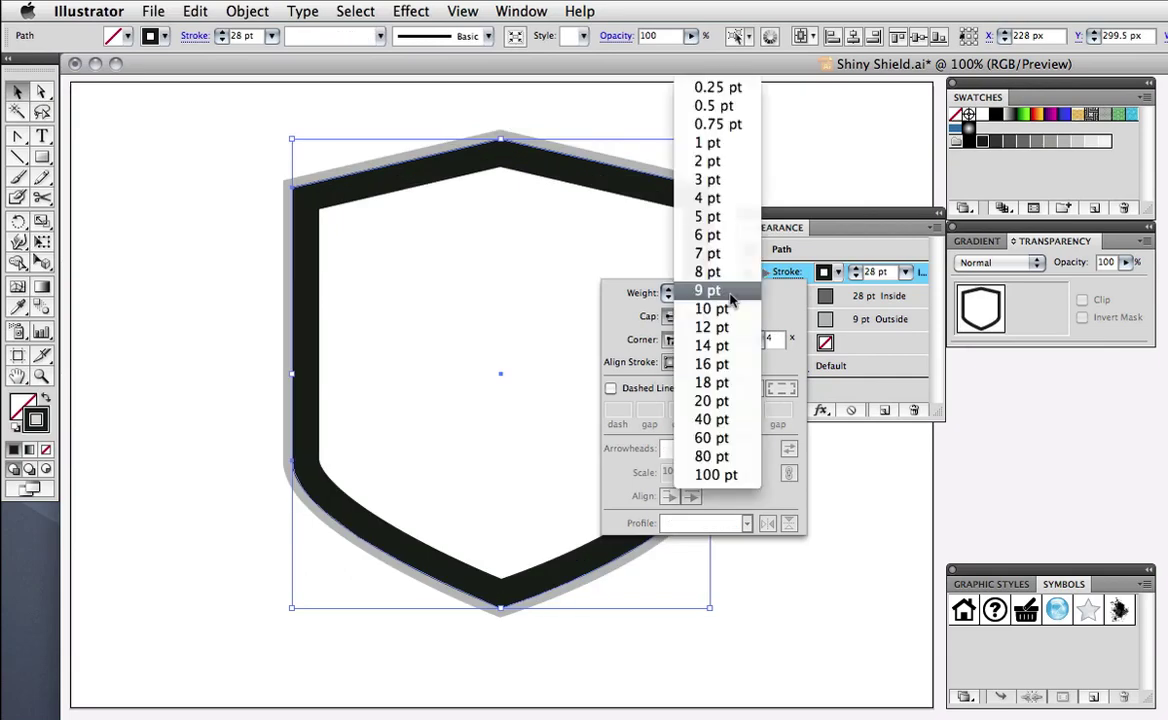
click(710, 417)
click(741, 163)
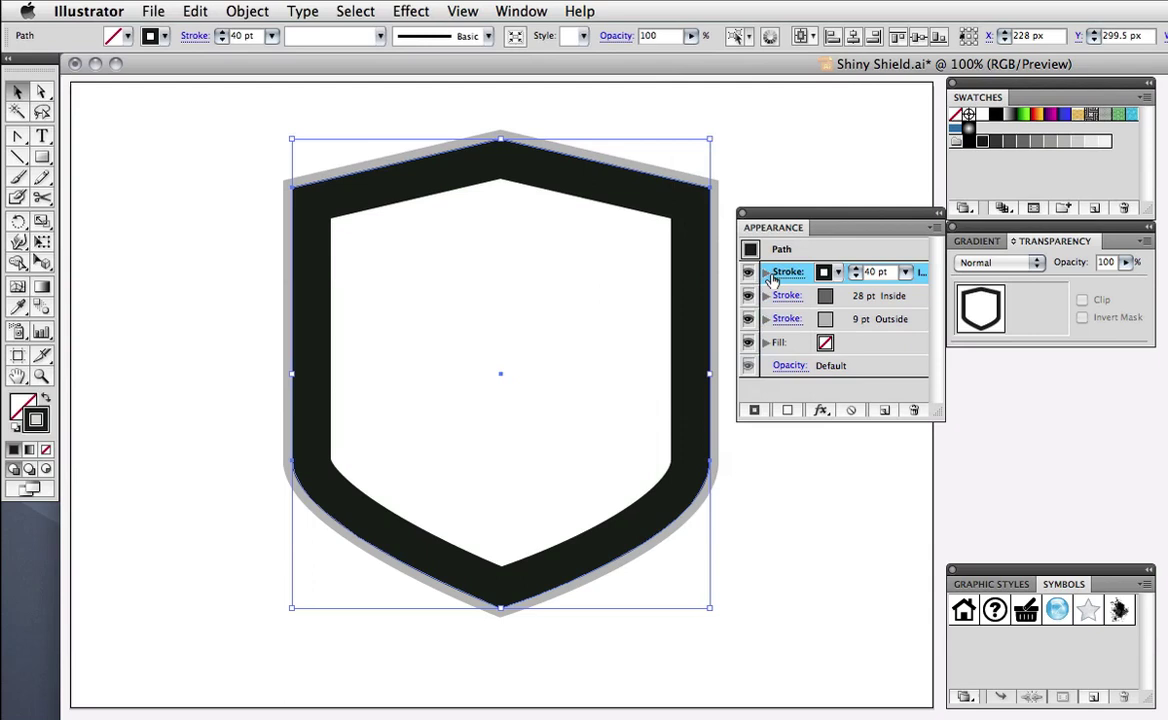
Move the 40 pt stroke below the 9 pt stroke and check the shield in Outline and Preview views
drag(918, 310, 913, 334)
click(902, 180)
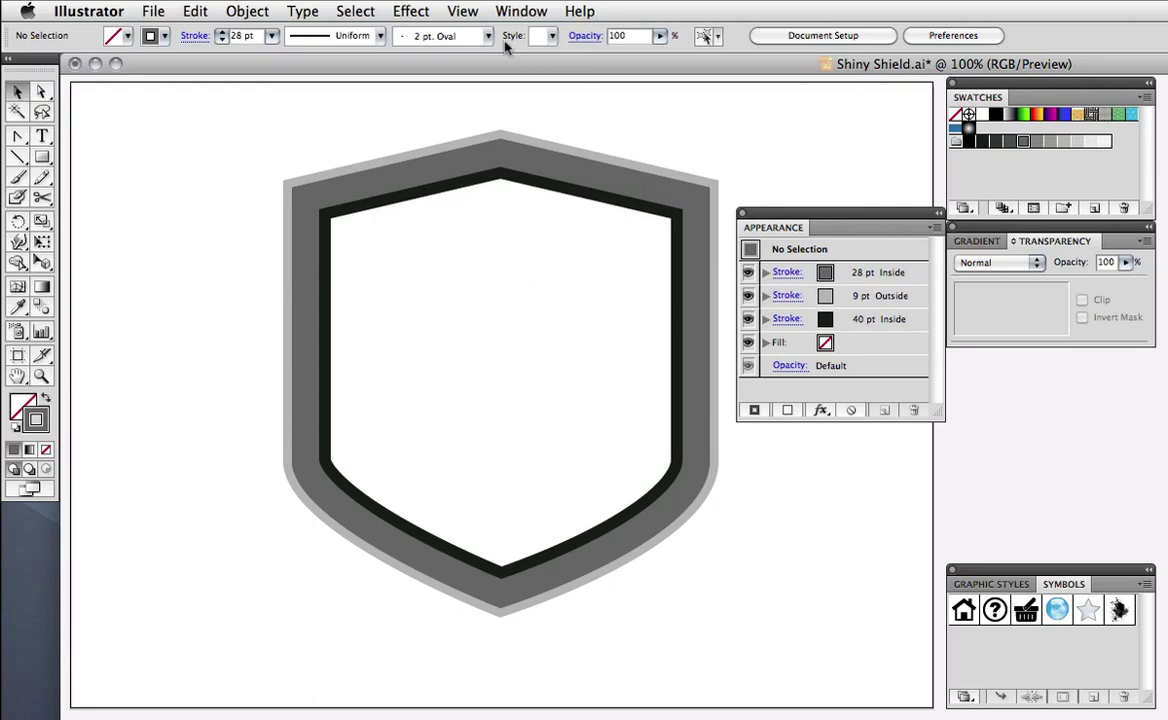
click(452, 12)
click(445, 30)
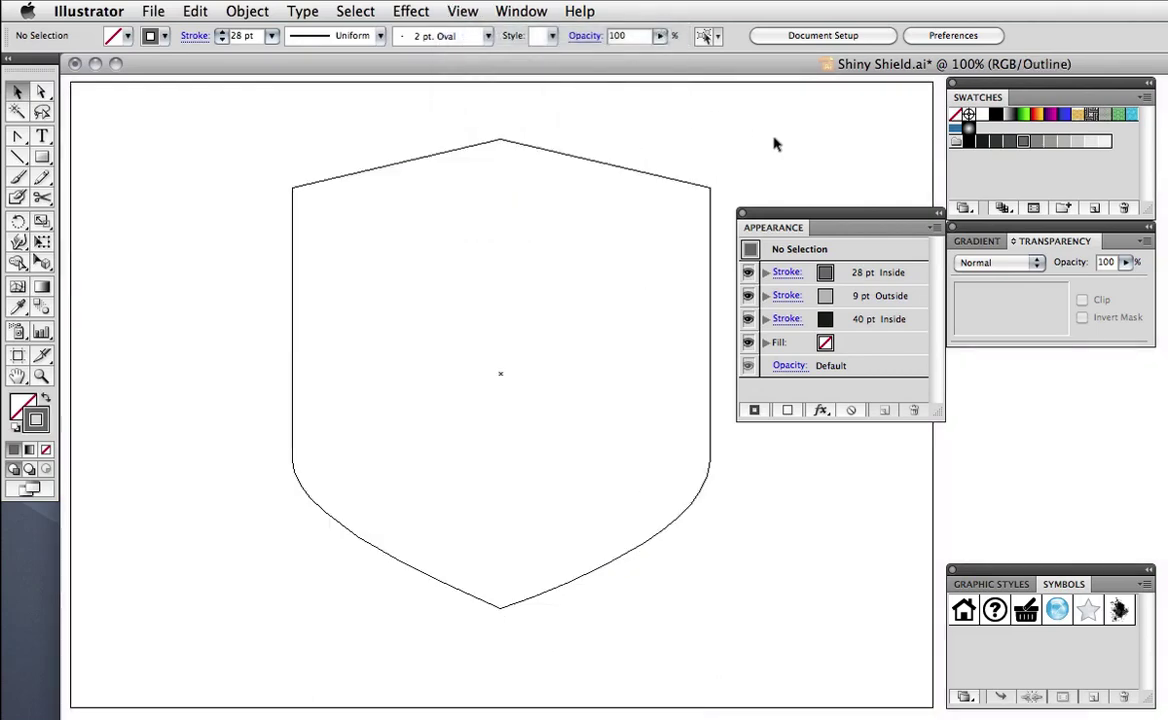
click(462, 11)
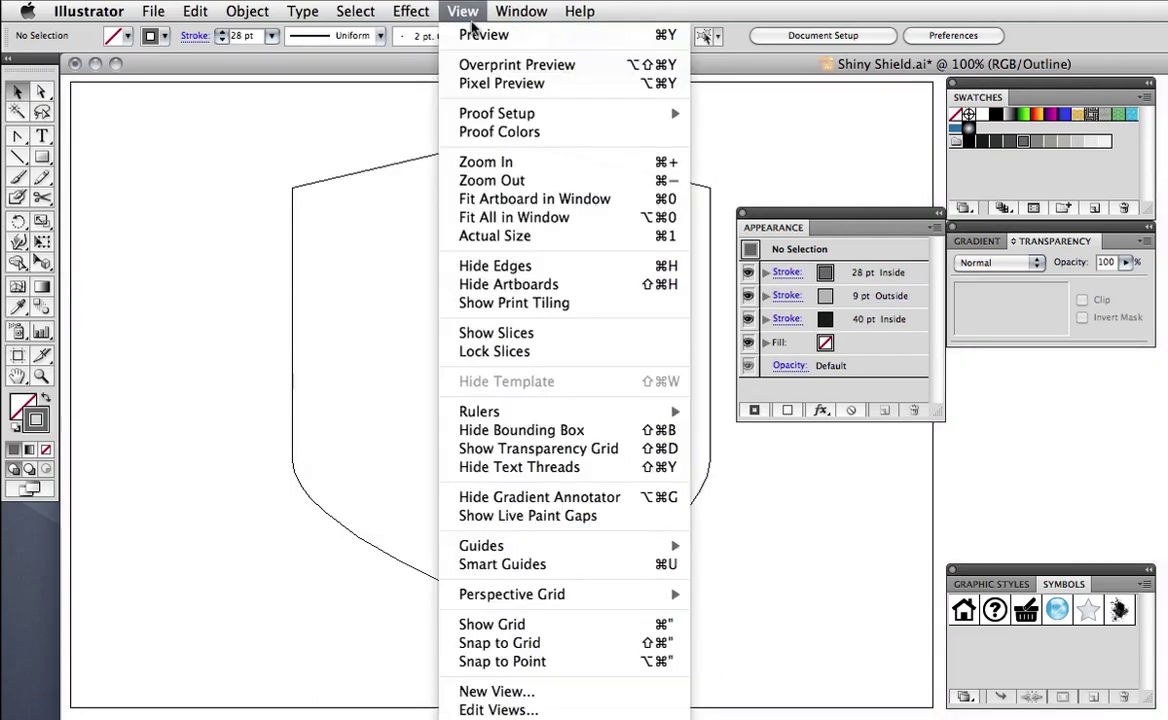
click(468, 30)
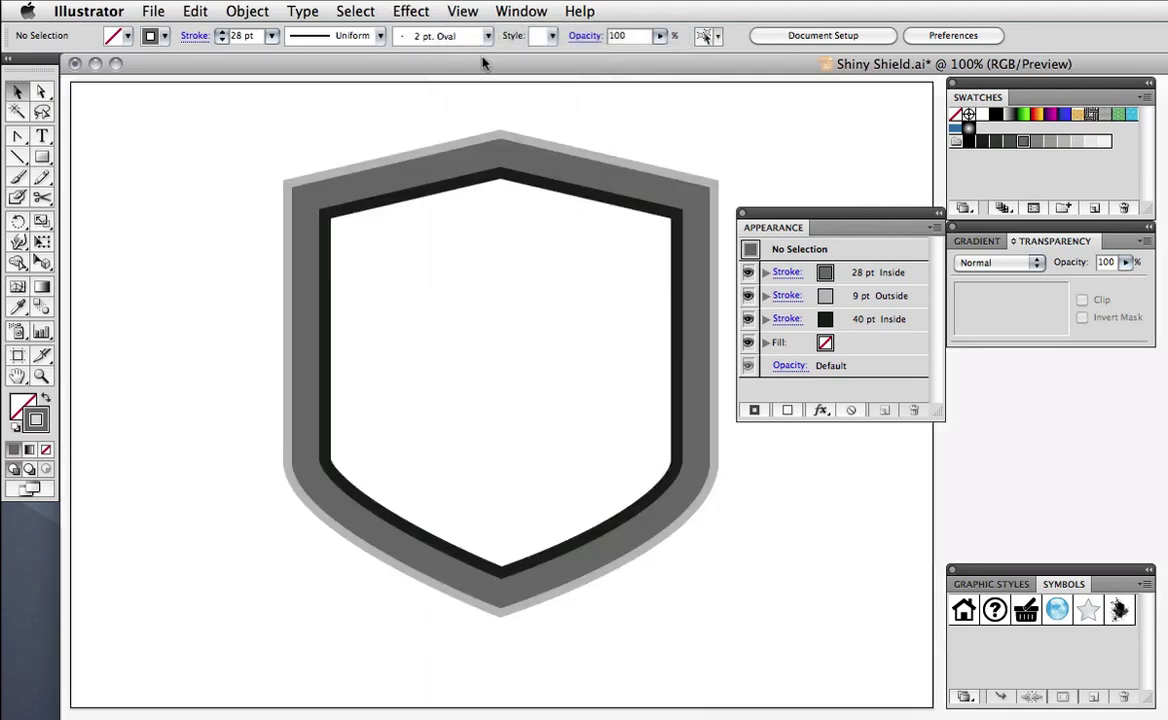
click(708, 320)
Add a green fill and move it beneath the three strokes
click(787, 411)
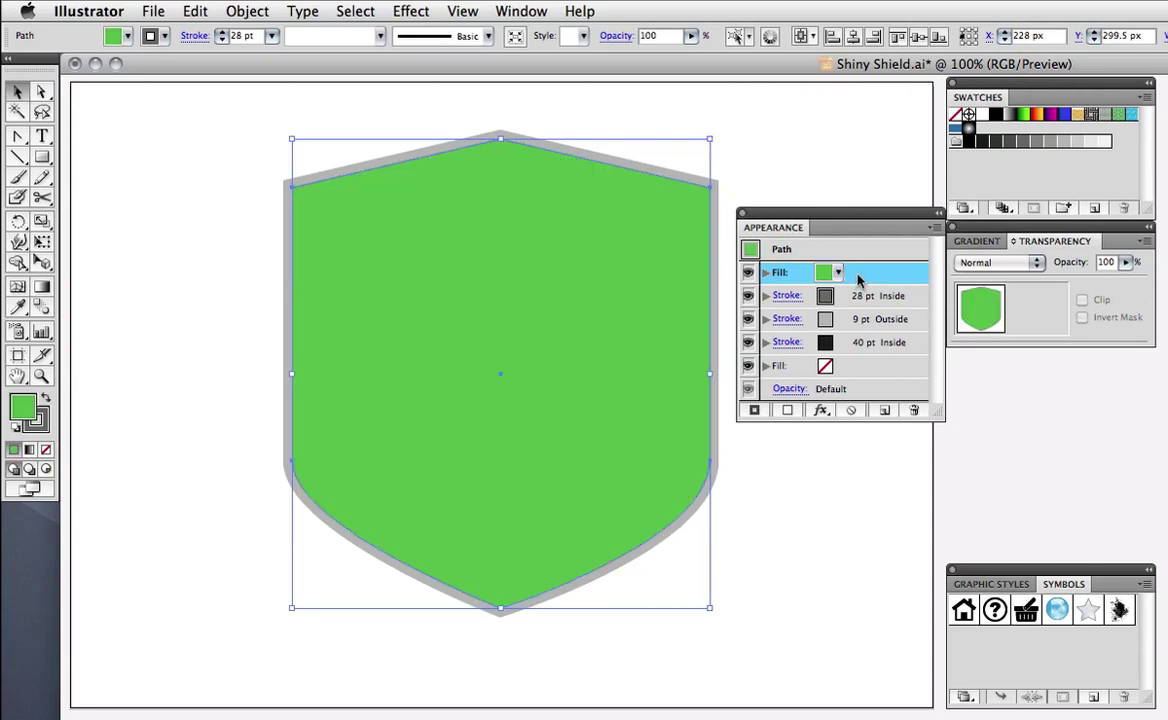
drag(840, 272, 866, 352)
click(866, 345)
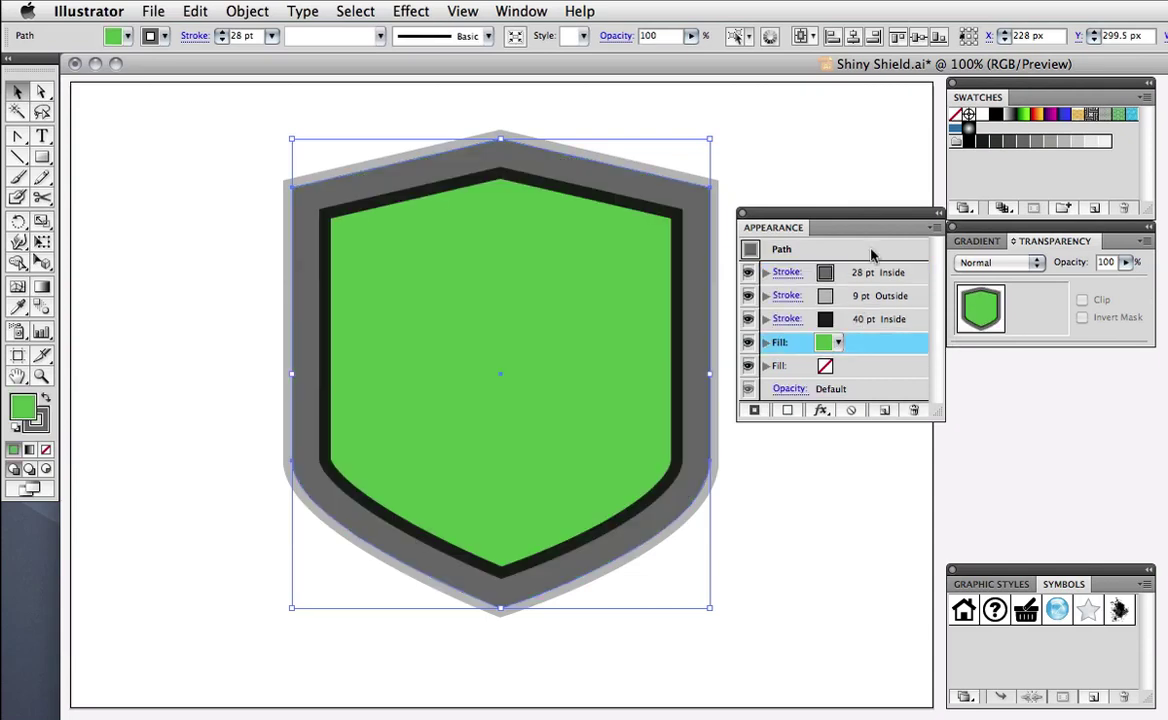
click(876, 465)
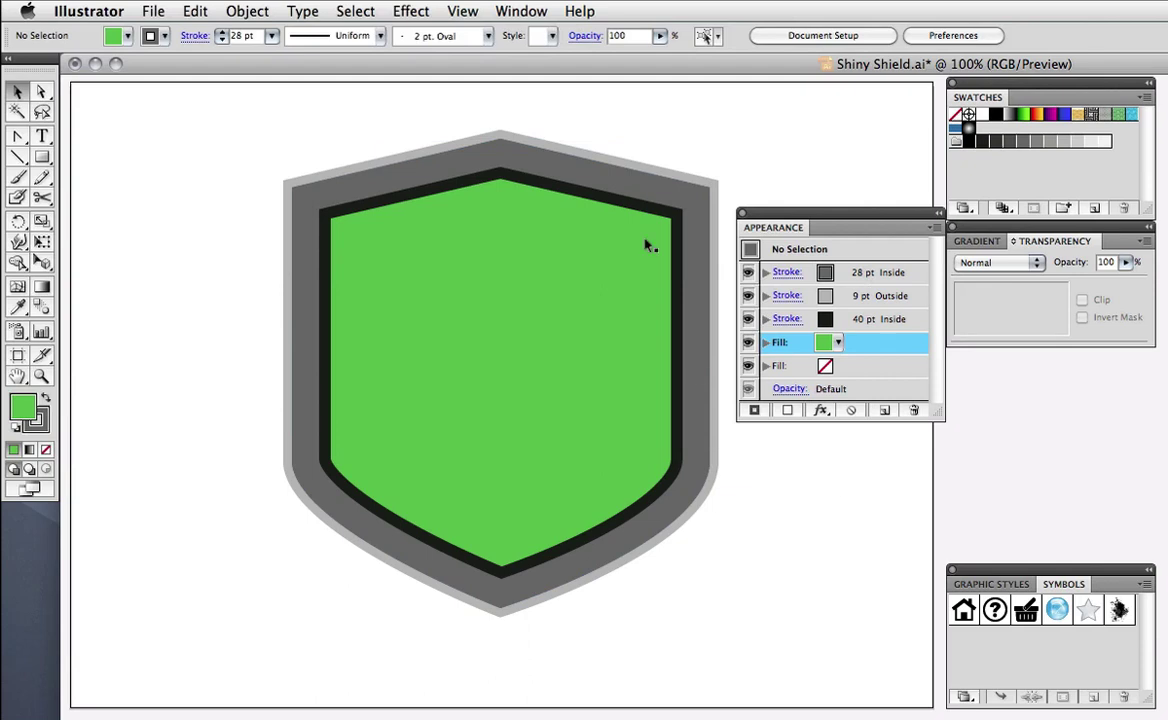
Save the shield's appearance as a new graphic style named 'Shield'
drag(219, 412, 498, 459)
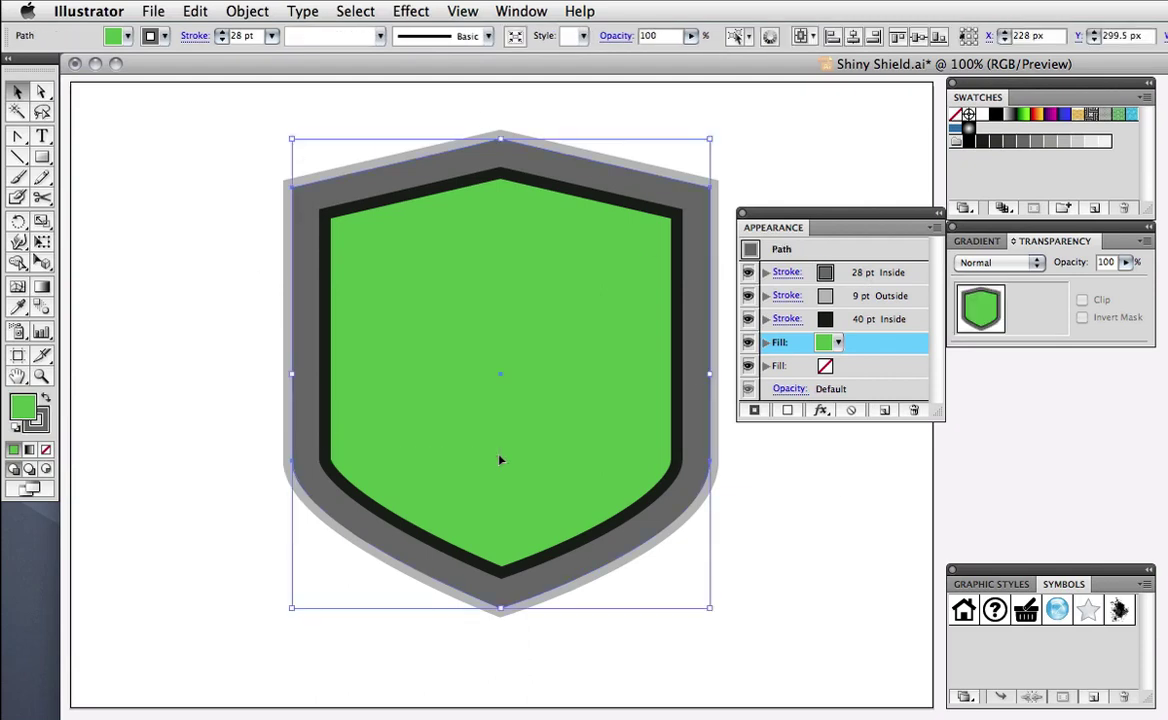
drag(695, 452, 995, 610)
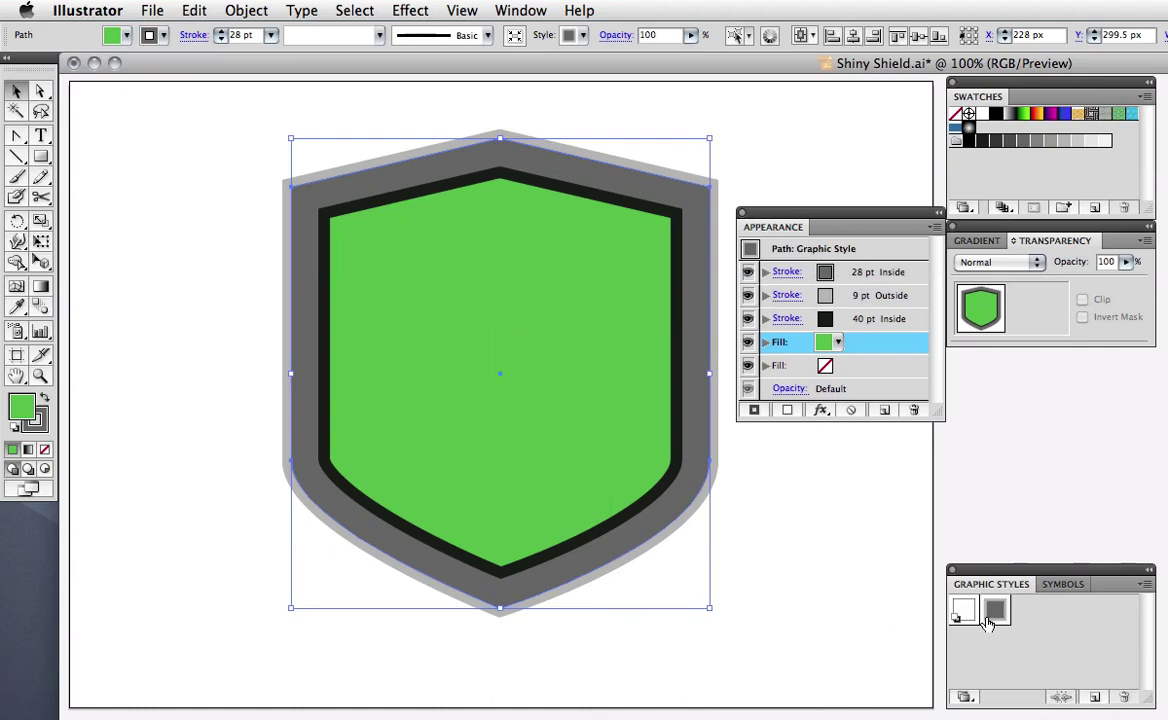
double_click(994, 611)
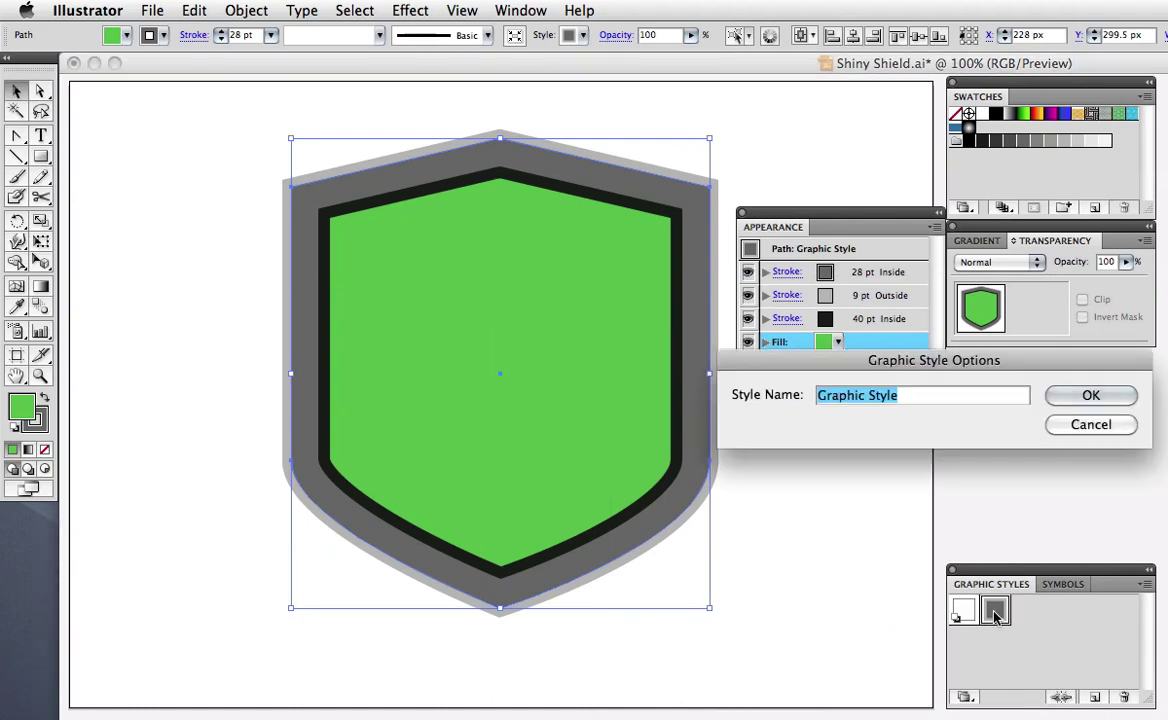
text(Shield)
key(Return)
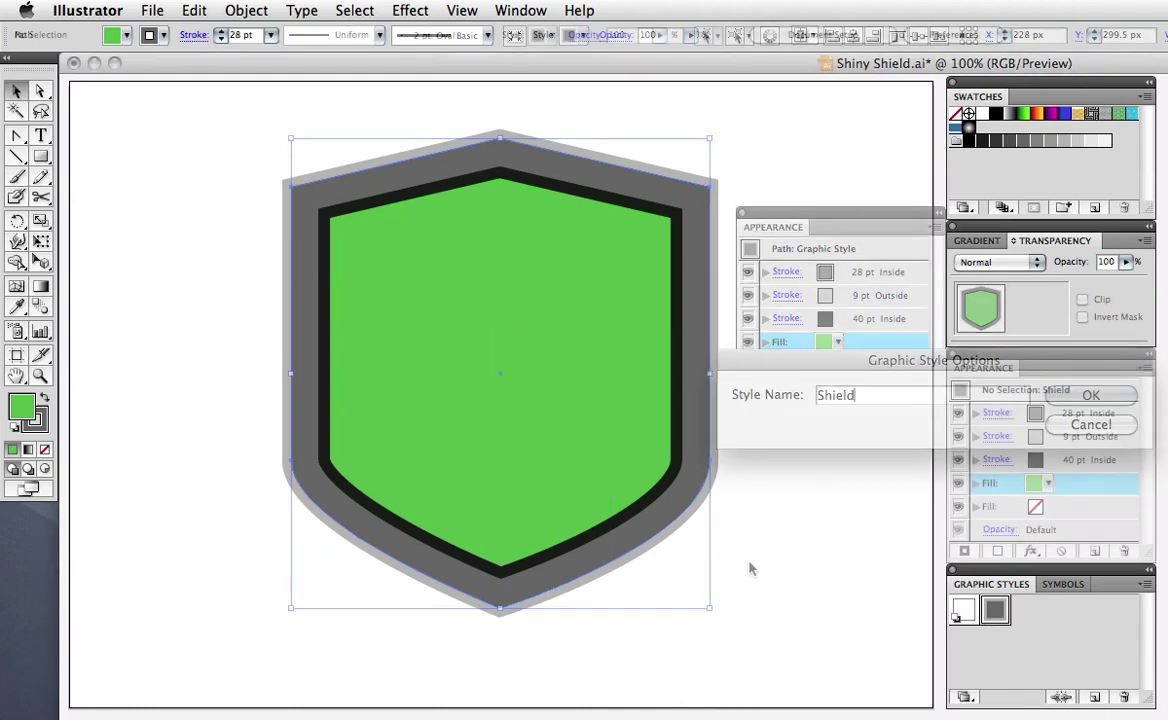
Check the shield in Outline view, then return to Preview
drag(756, 568, 613, 409)
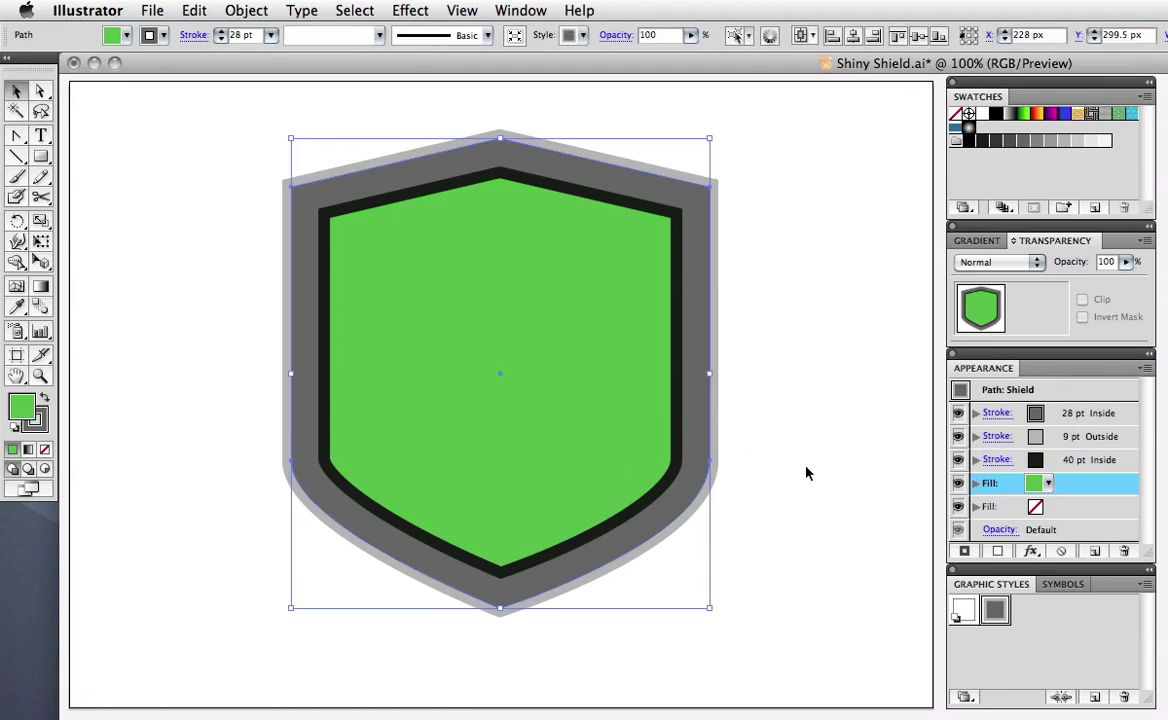
key(ctrl+y)
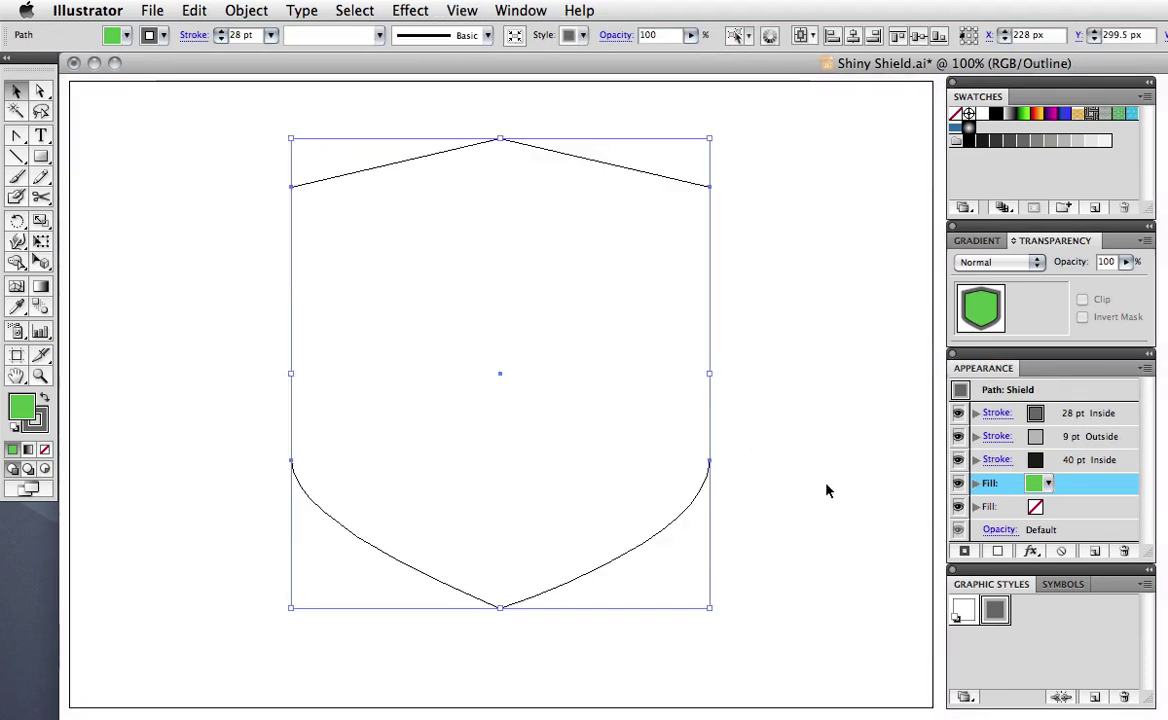
click(838, 496)
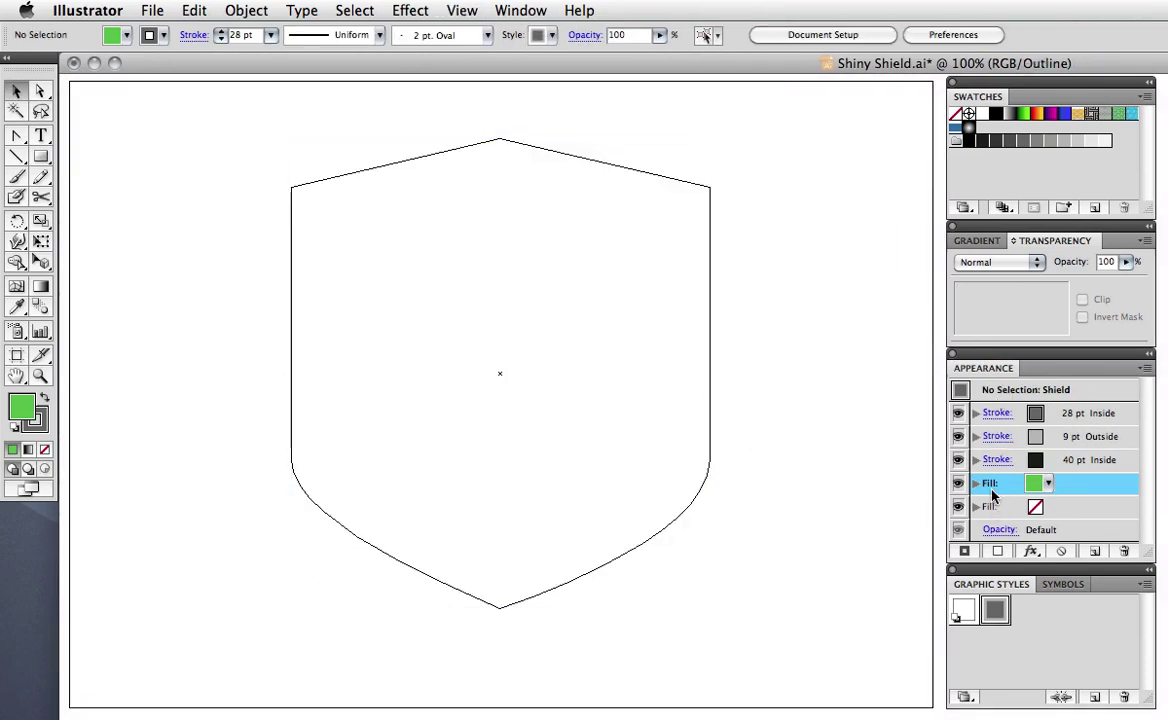
key(super+y)
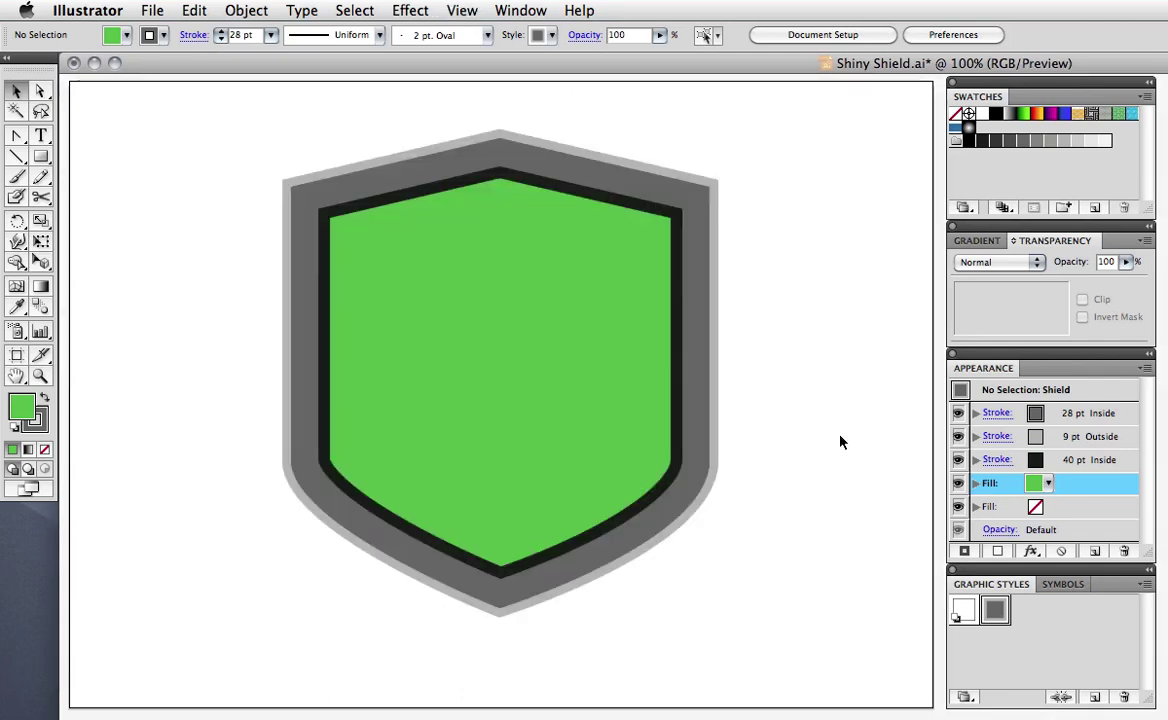
Expand the shield's appearance into separate paths
drag(839, 433, 634, 436)
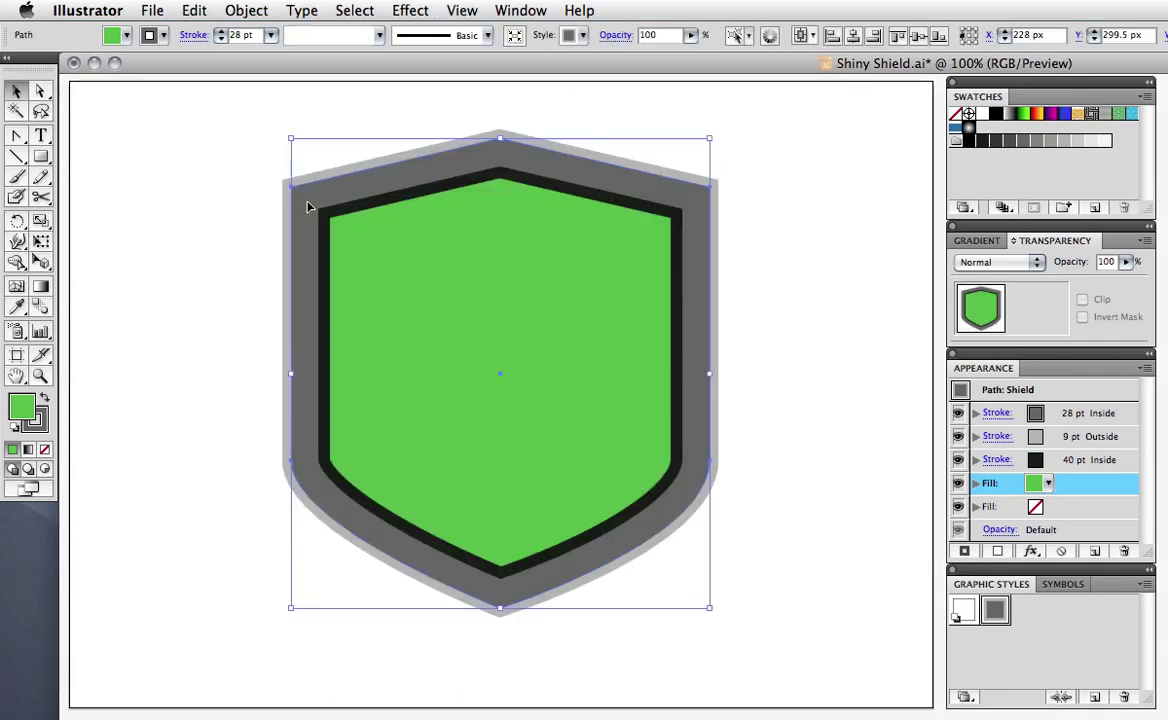
click(245, 10)
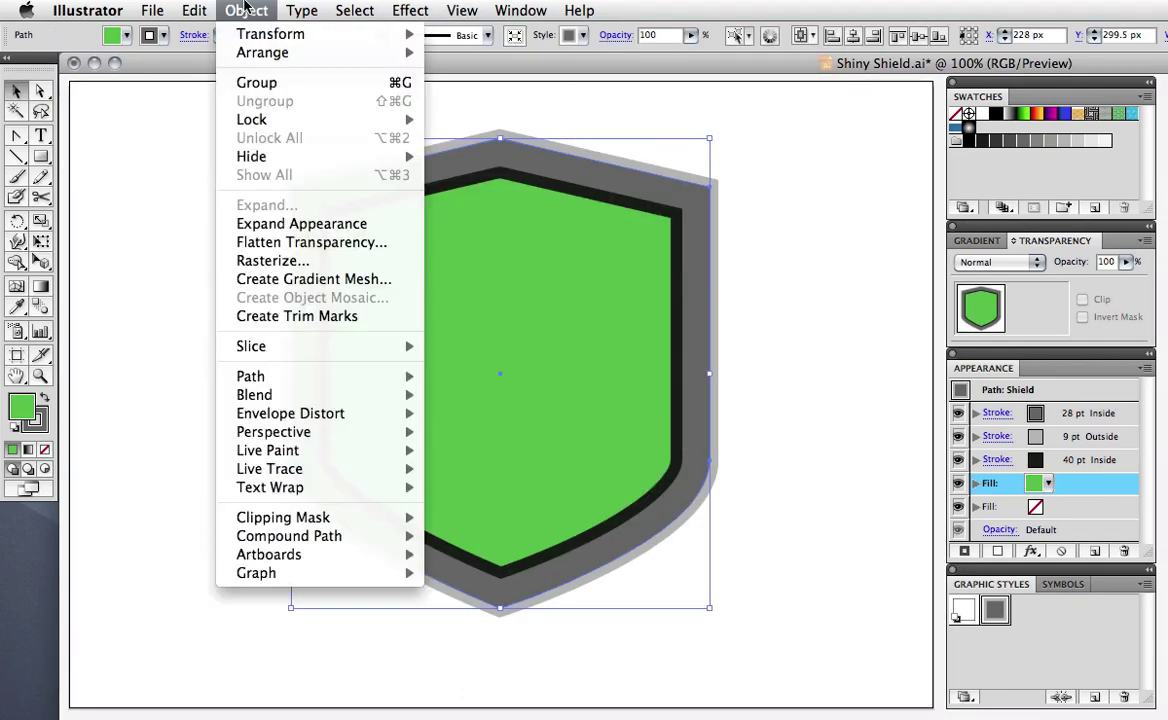
click(295, 223)
click(834, 399)
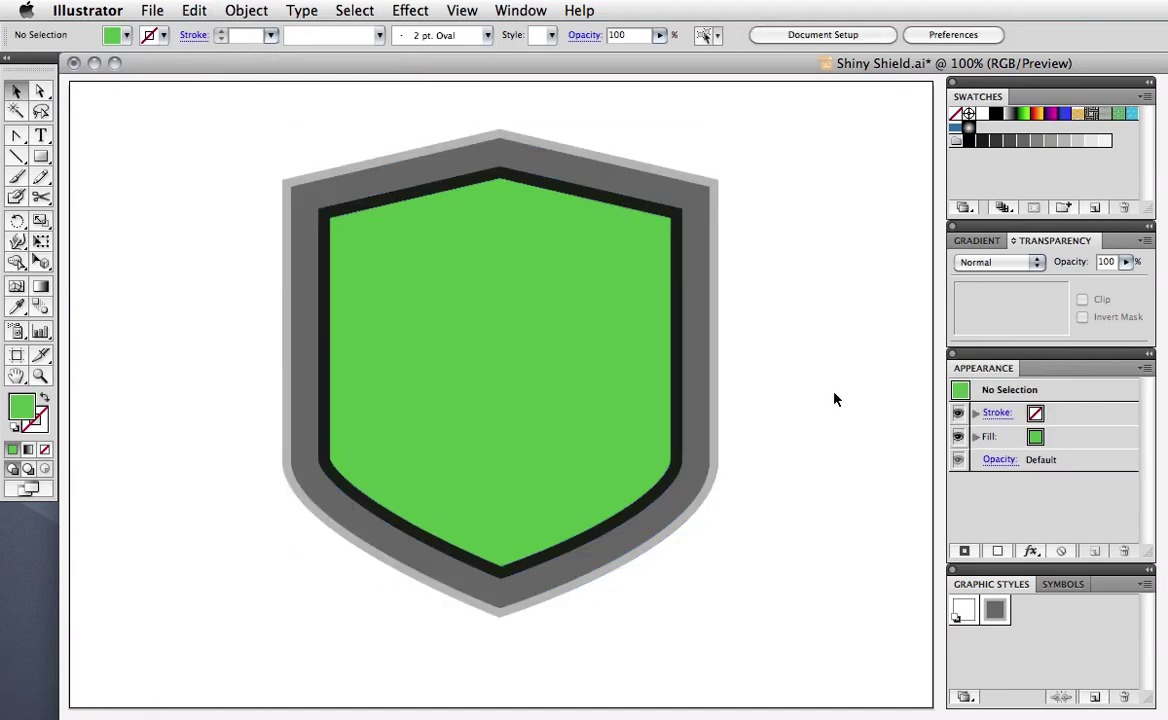
Check the expanded shield in Outline view, then ungroup it into separate pieces
key(ctrl+y)
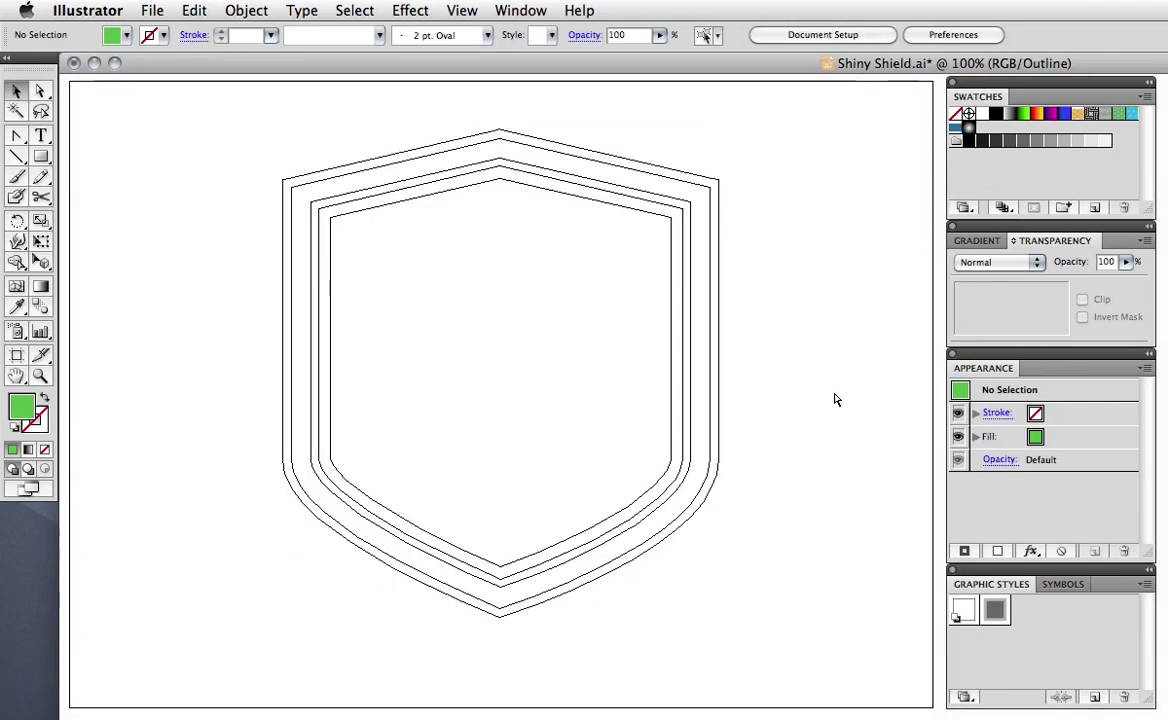
key(ctrl+y)
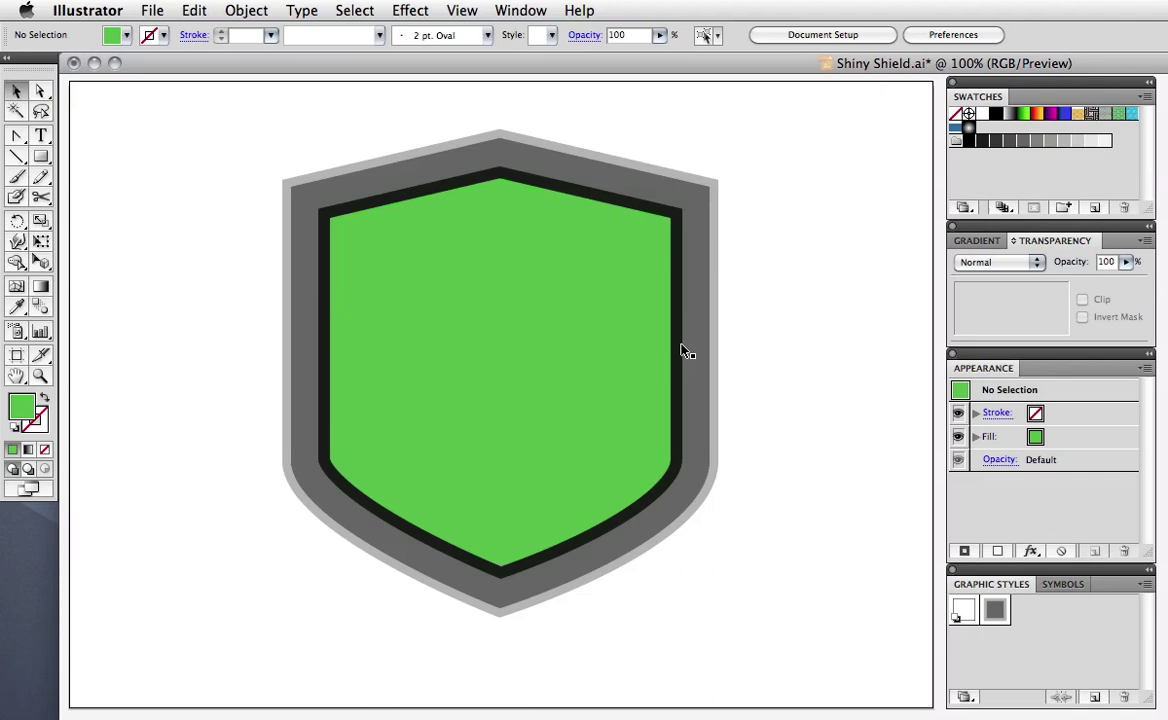
click(687, 345)
click(247, 10)
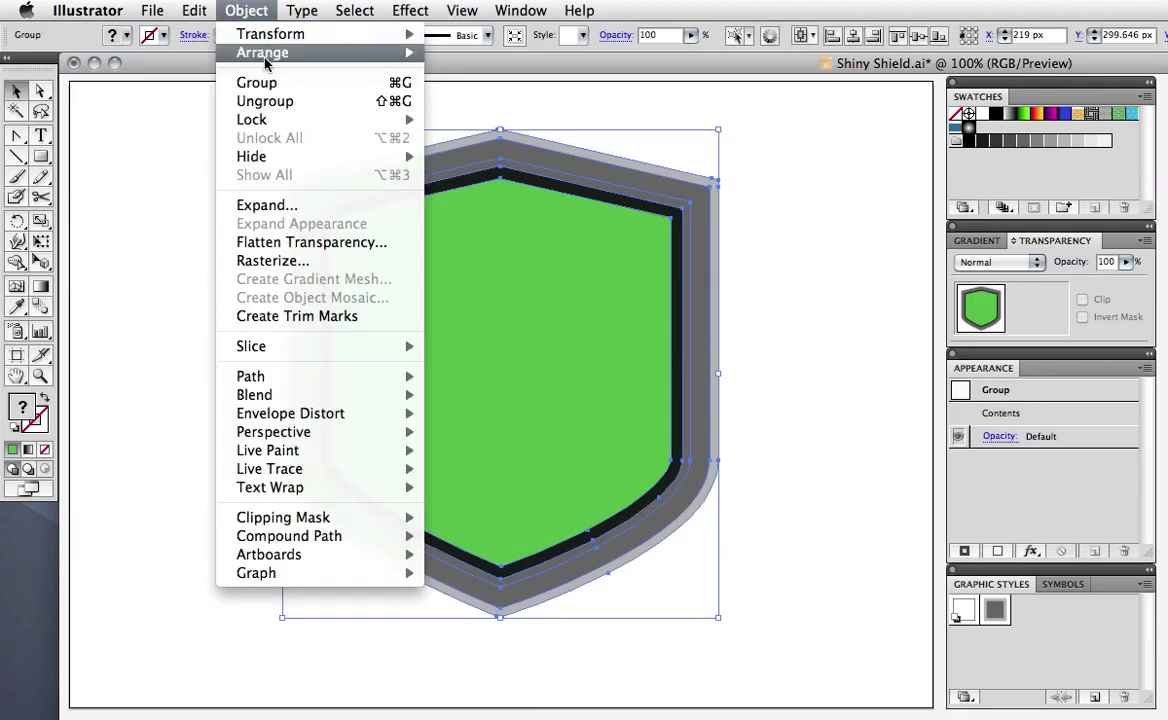
click(262, 102)
Fill the dark grey ring with a grey gradient at a 90° angle
click(850, 270)
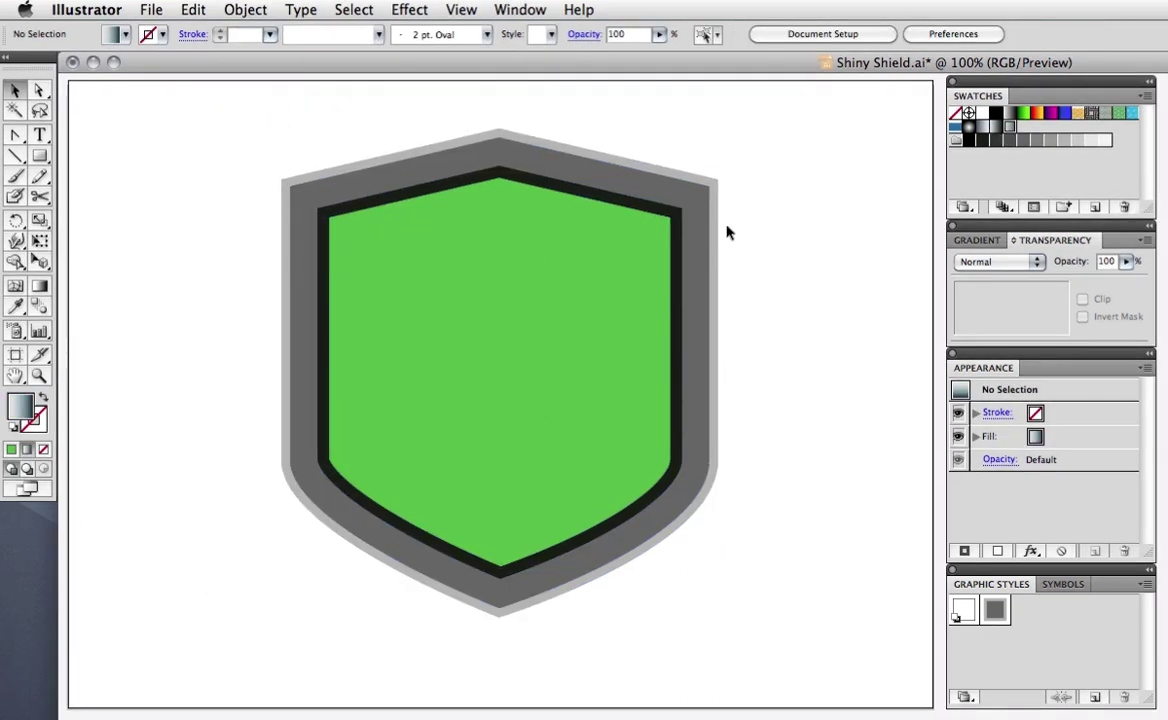
click(698, 224)
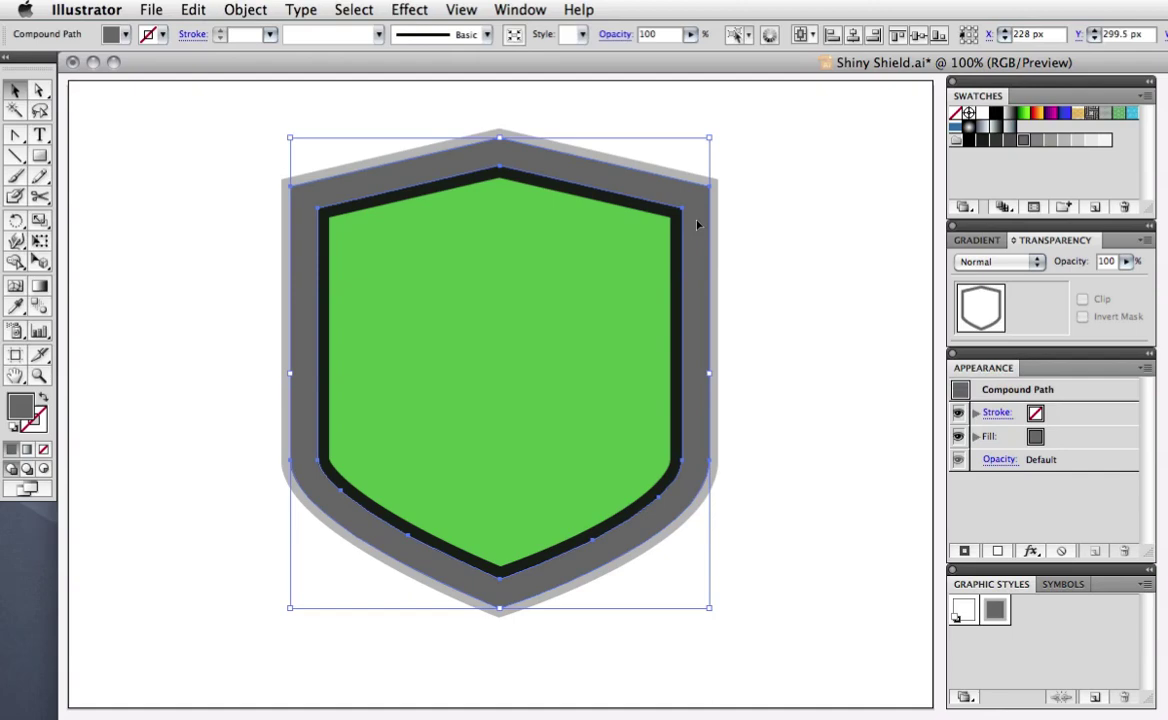
click(981, 129)
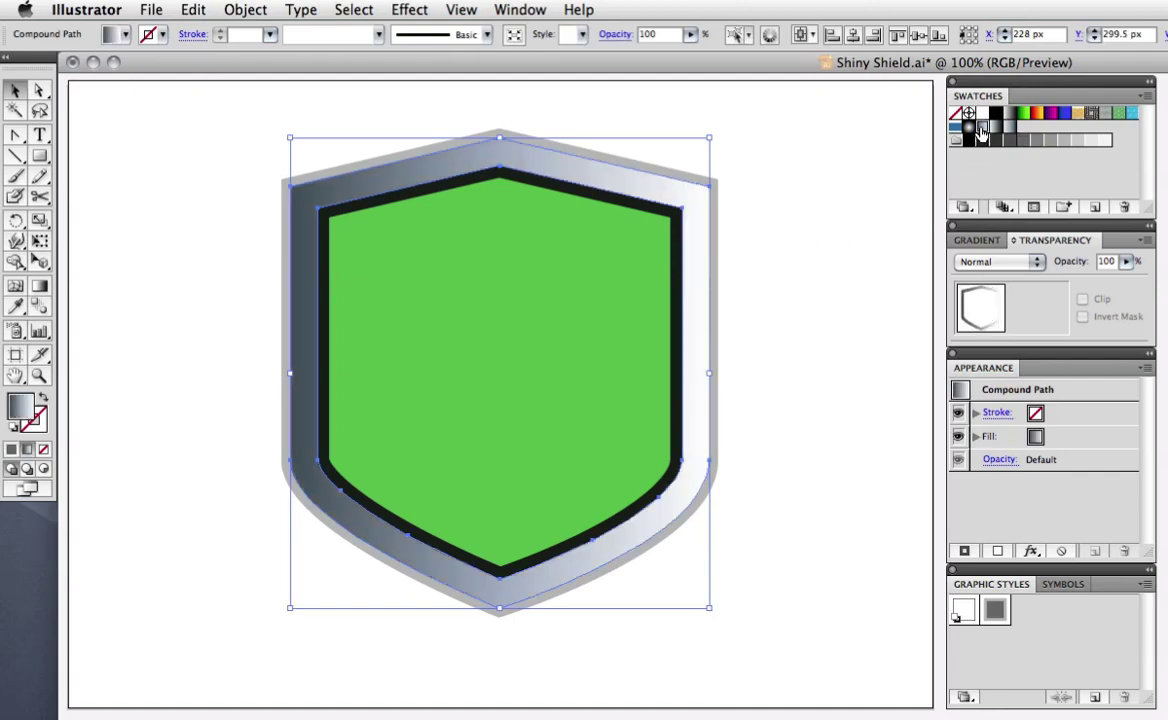
click(976, 242)
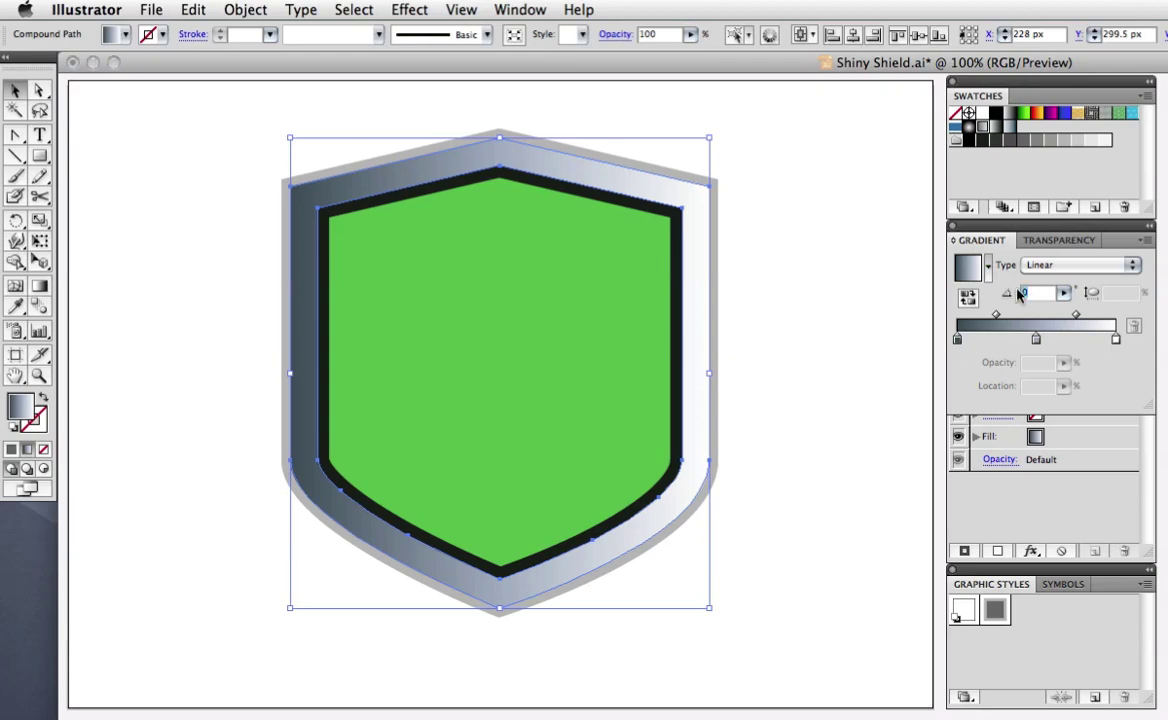
text(90)
key(Return)
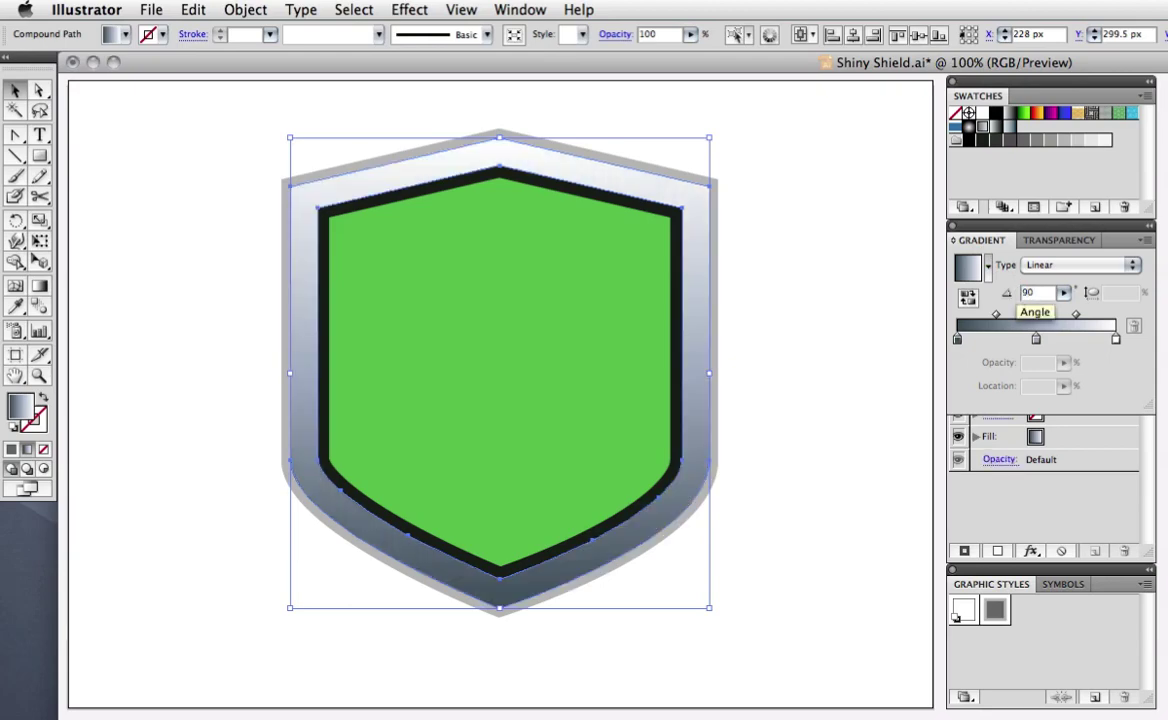
Apply the Outer Bevel gradient to the outermost shape at -90°
click(829, 304)
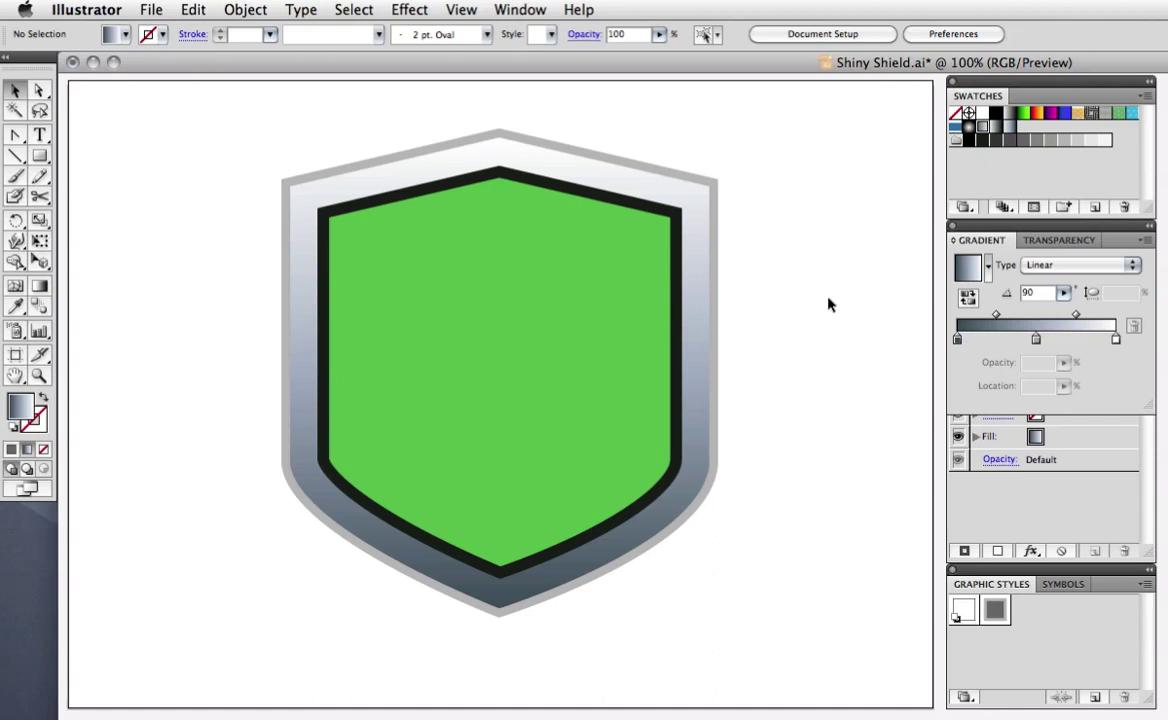
click(718, 268)
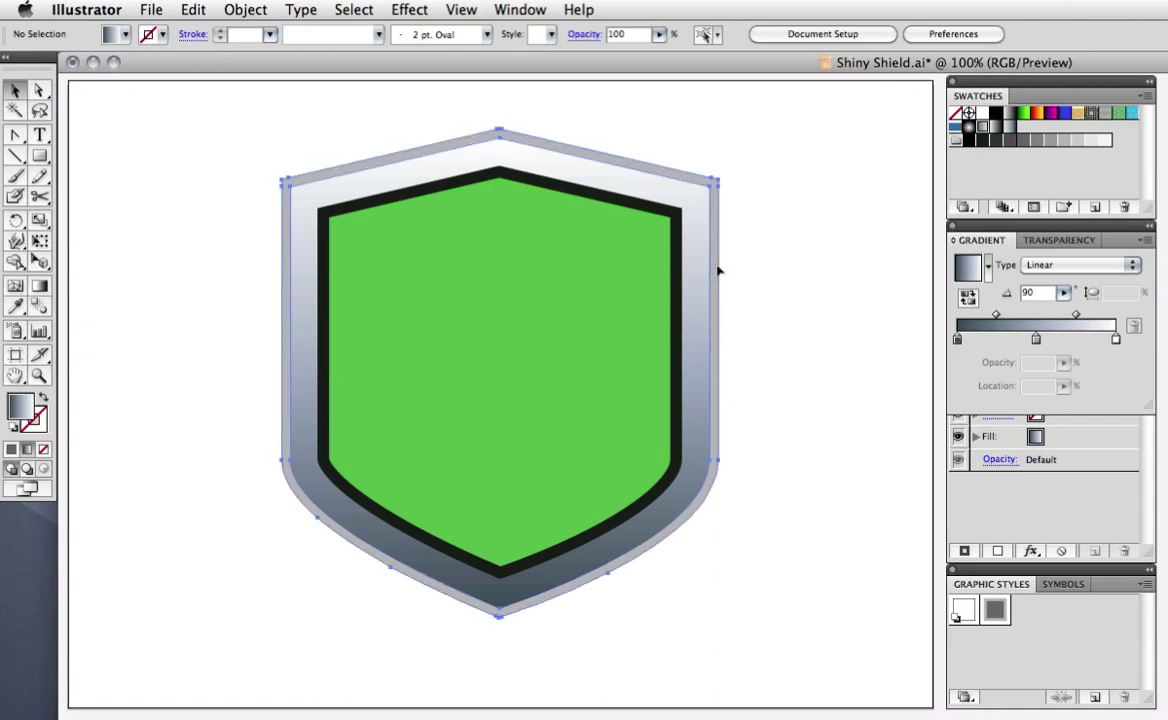
click(1008, 128)
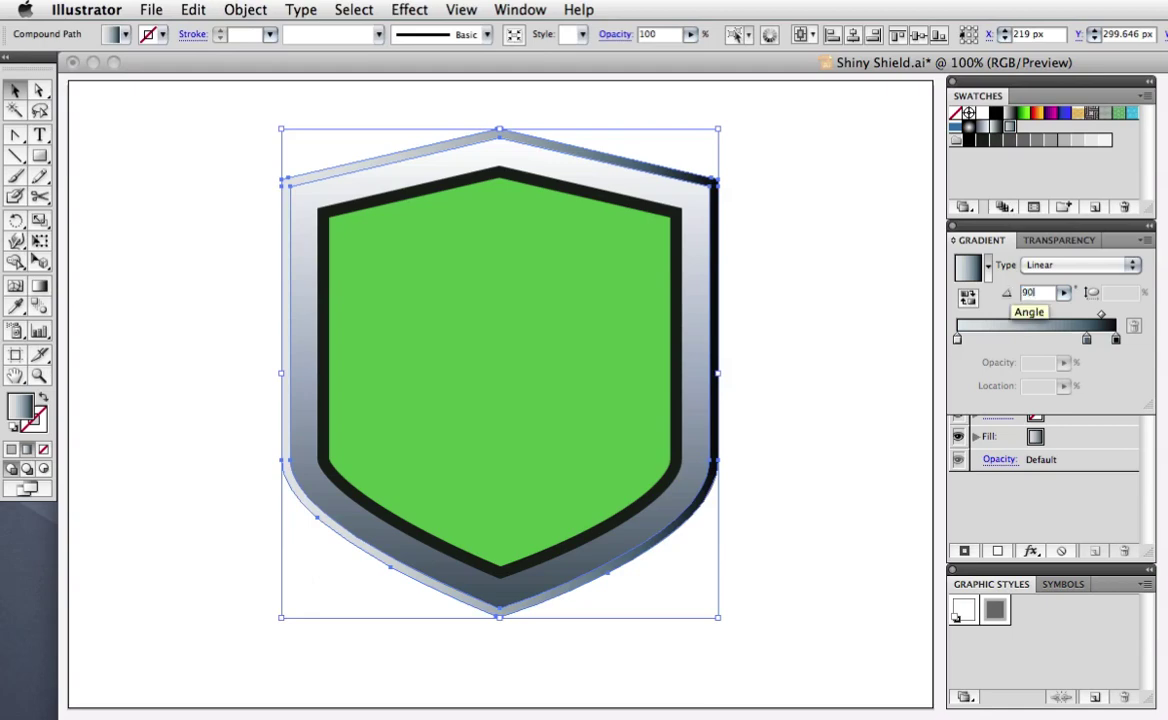
click(1030, 292)
text(90)
key(Return)
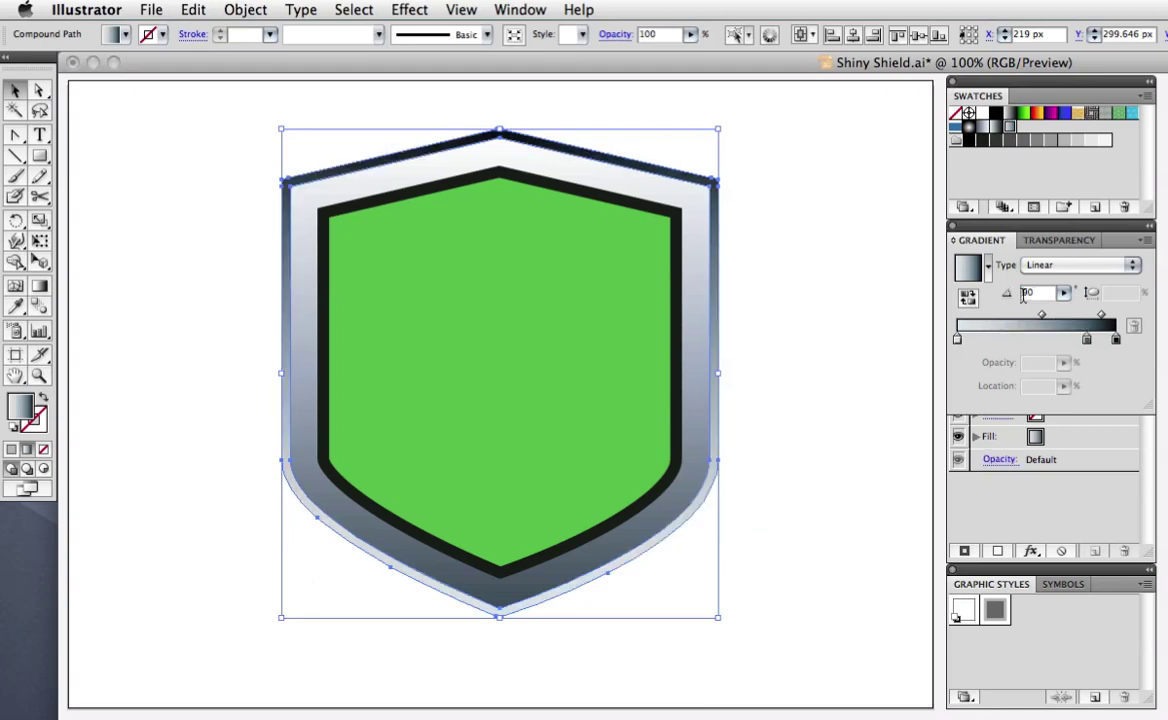
key(Return)
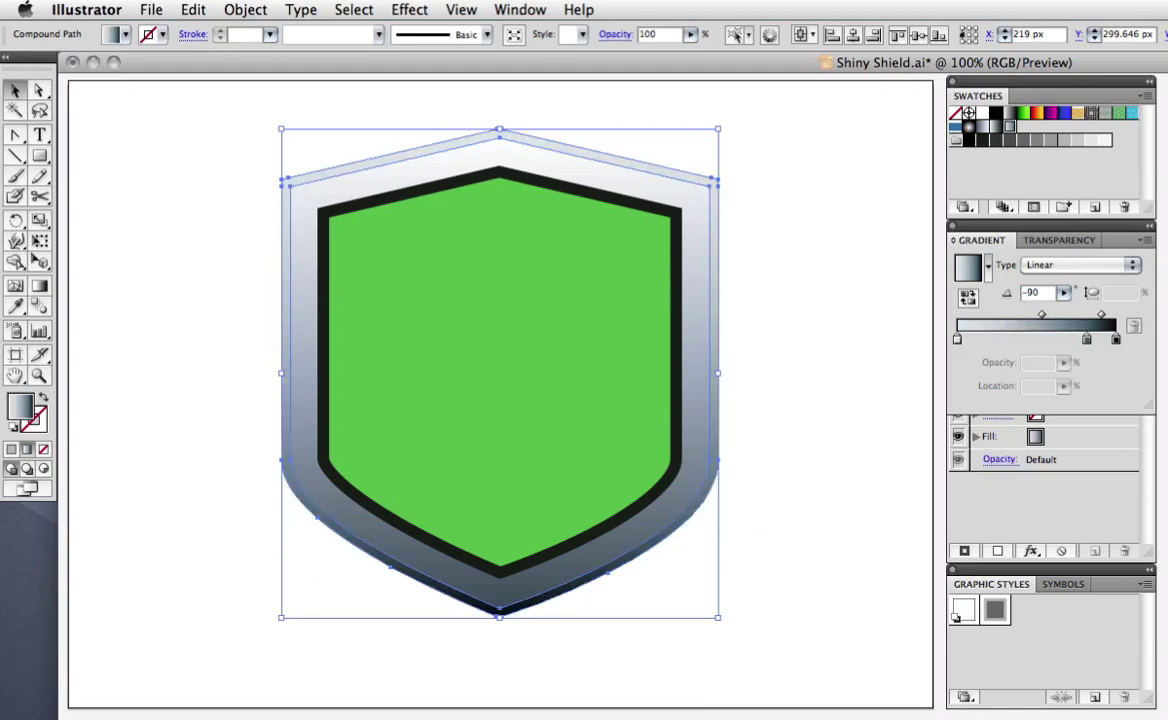
Give the black inner ring a grey-to-black gradient at 90°
click(882, 381)
click(622, 293)
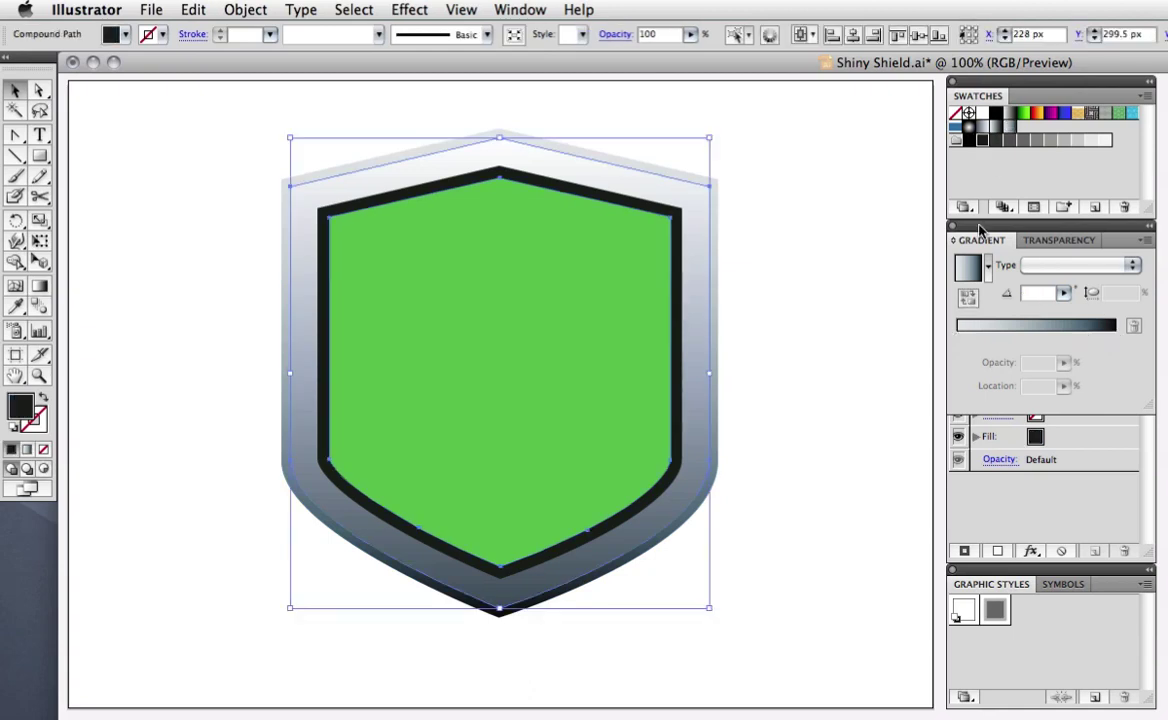
click(996, 130)
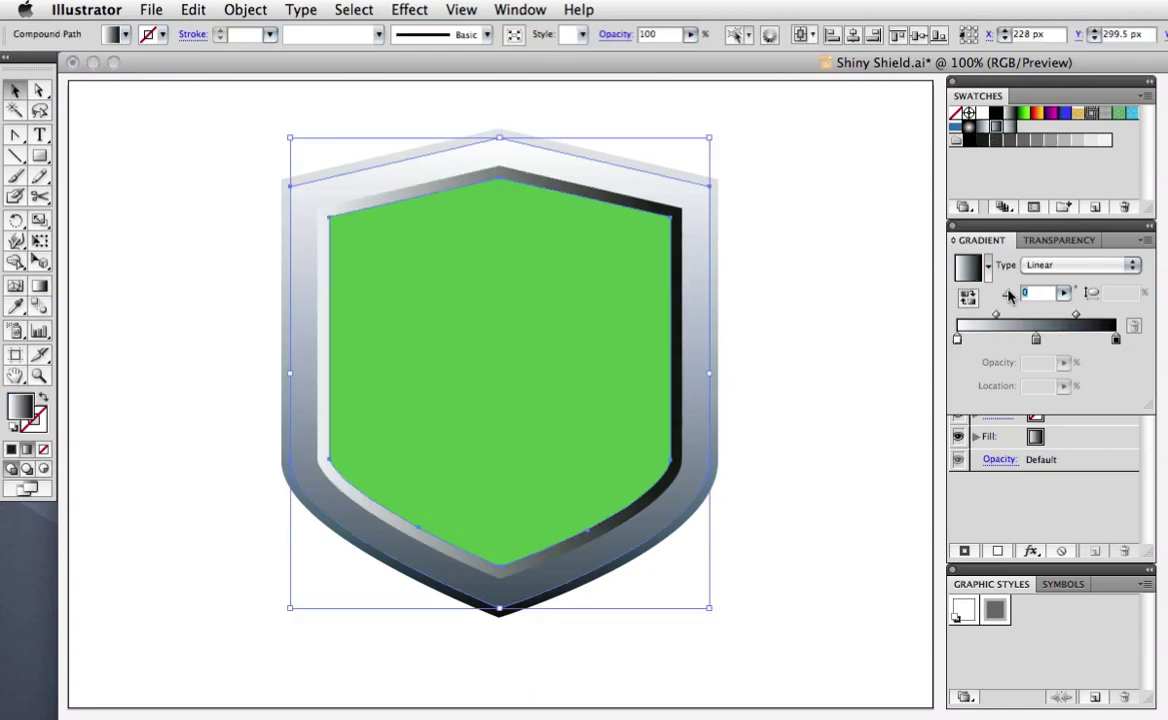
click(1038, 292)
text(90)
key(Return)
click(866, 356)
Fill the inner face with a green gradient swatch
click(574, 386)
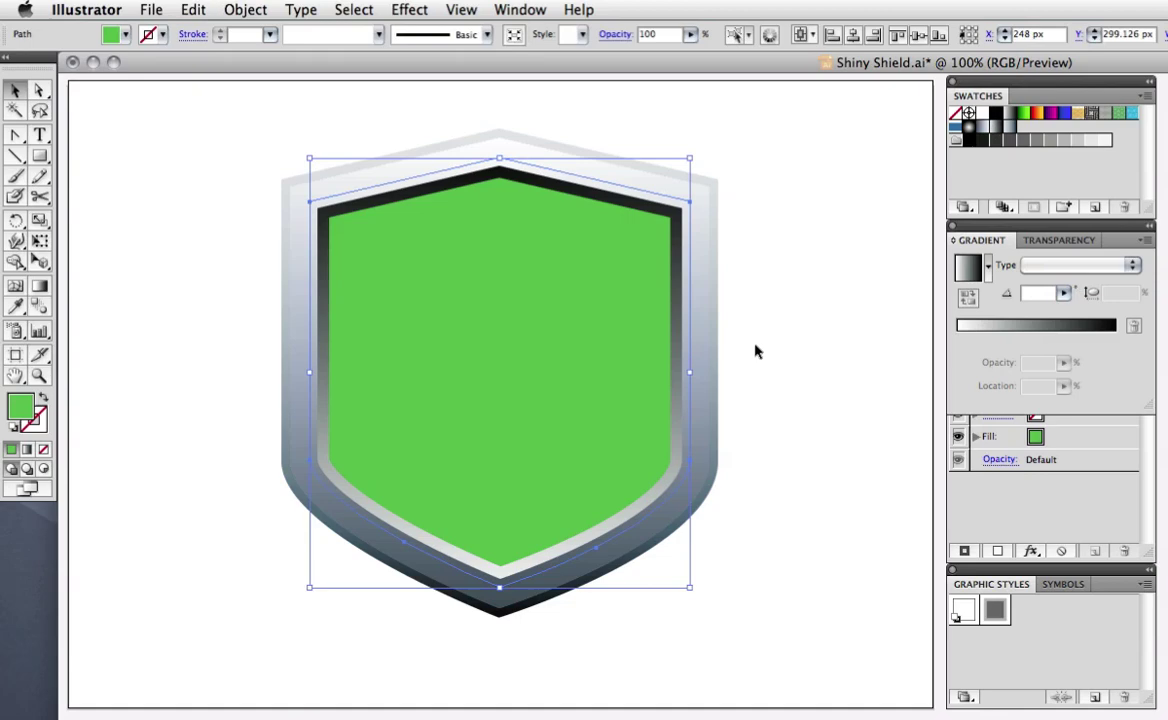
click(1024, 113)
click(884, 352)
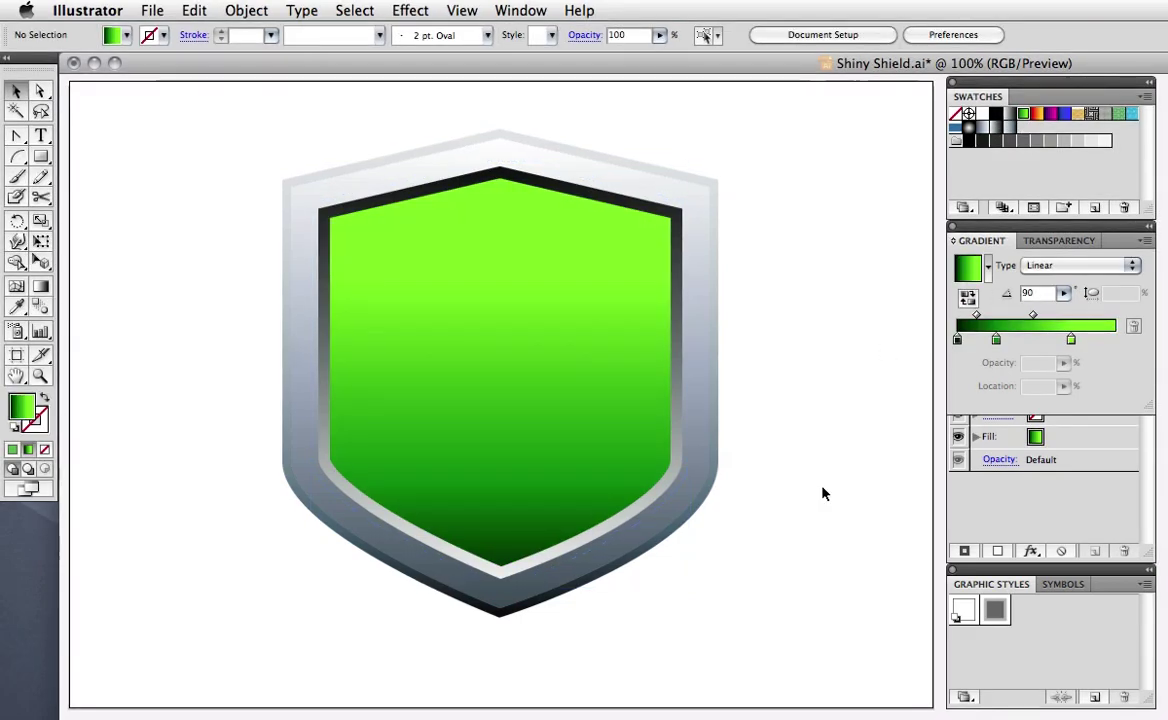
click(480, 362)
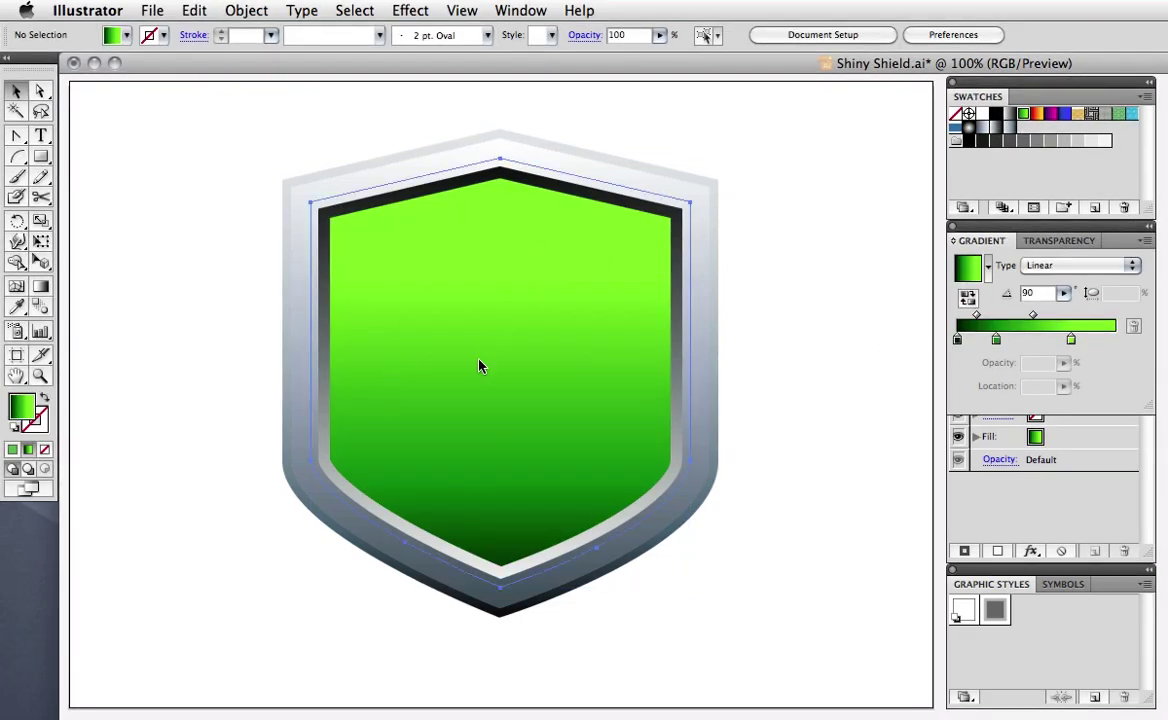
click(232, 10)
Create a -30 px Offset Path with miter joins inside the green face
mouse_move(300, 378)
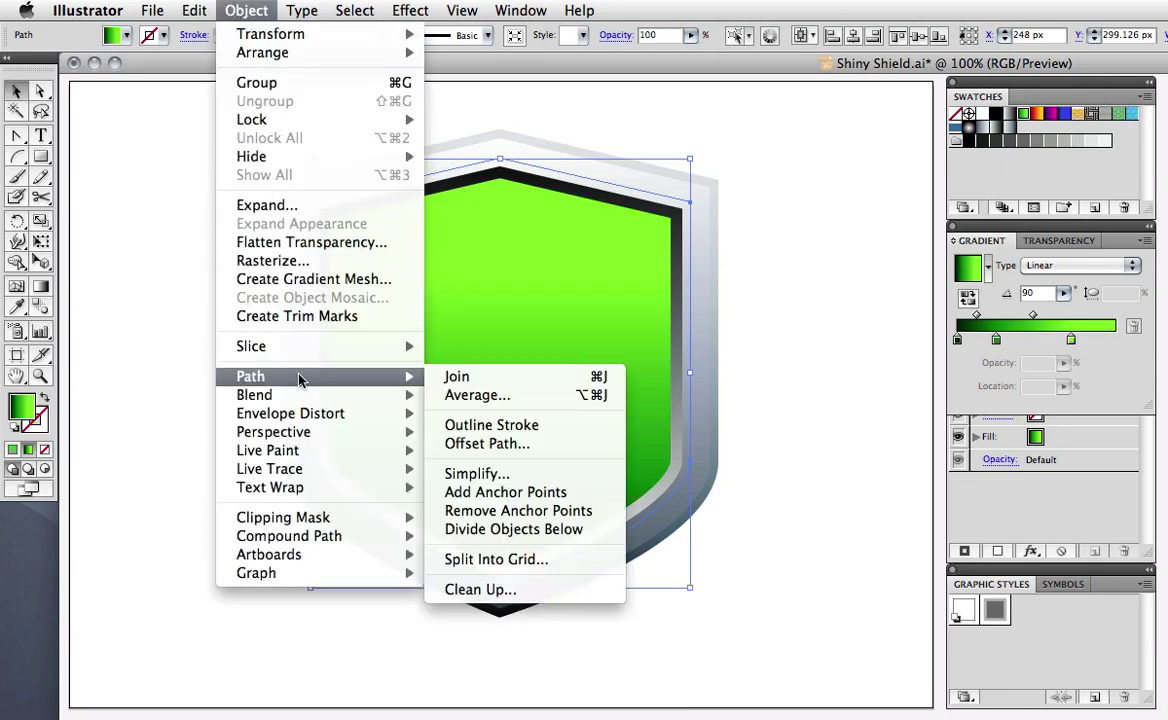
click(538, 446)
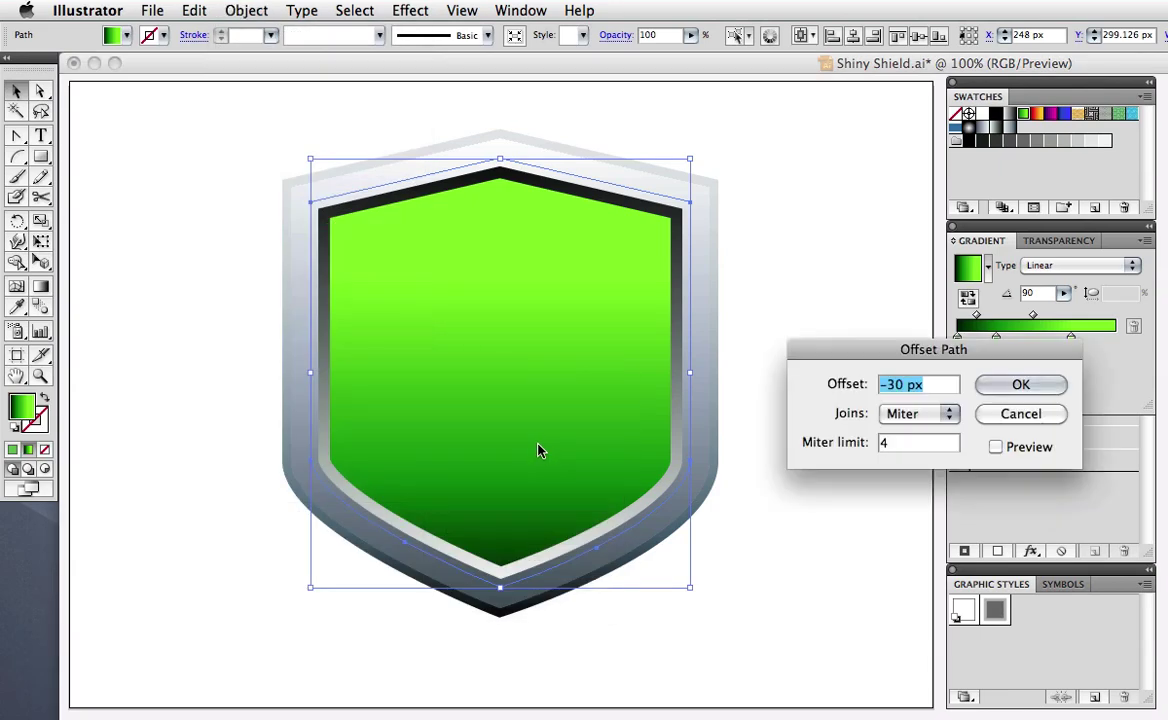
click(995, 449)
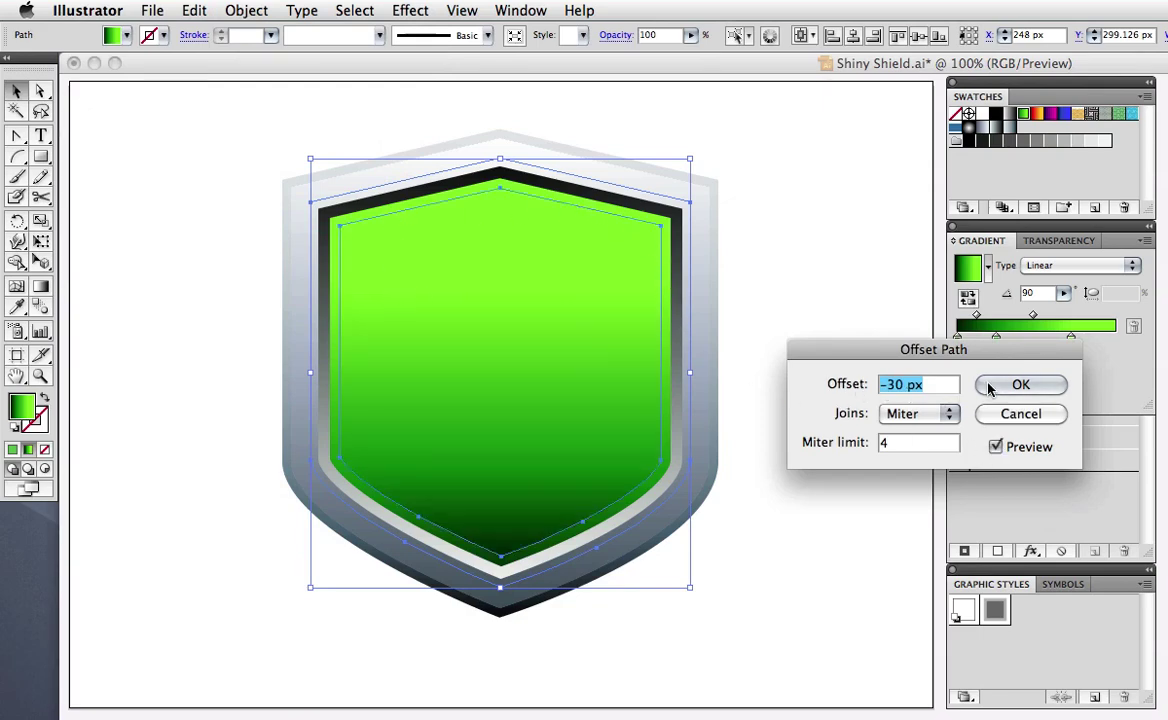
click(1019, 385)
click(907, 394)
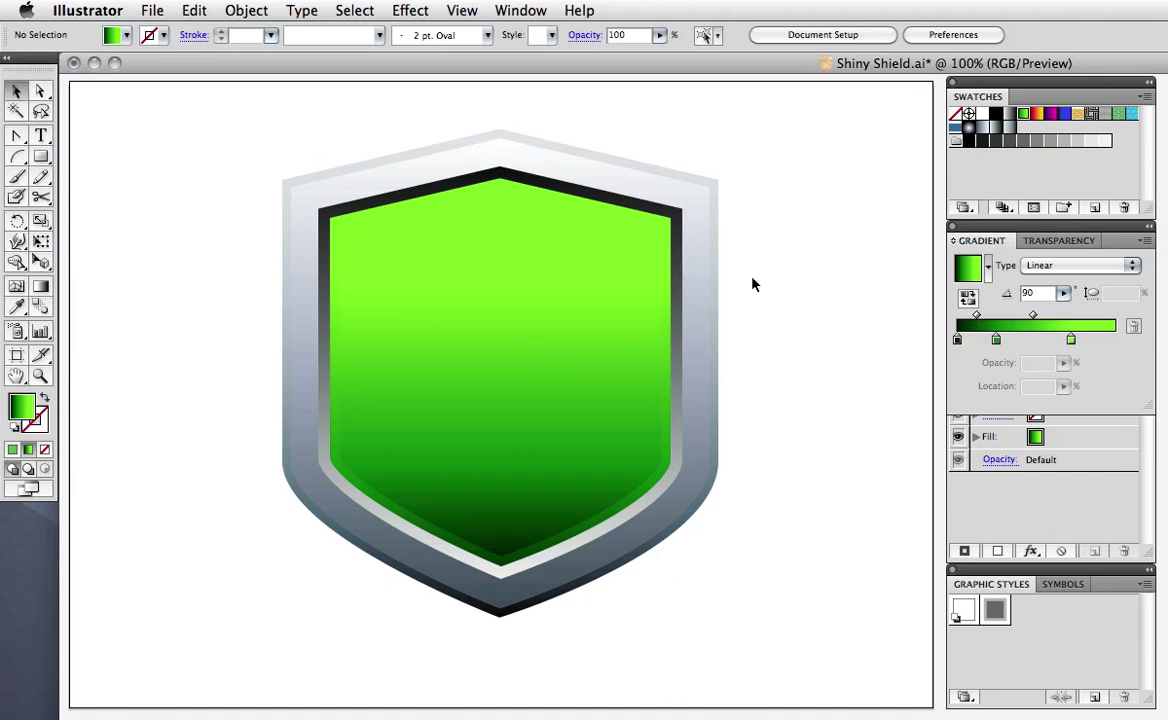
Draw an arc sweeping up across the shield from lower left to upper right
click(16, 158)
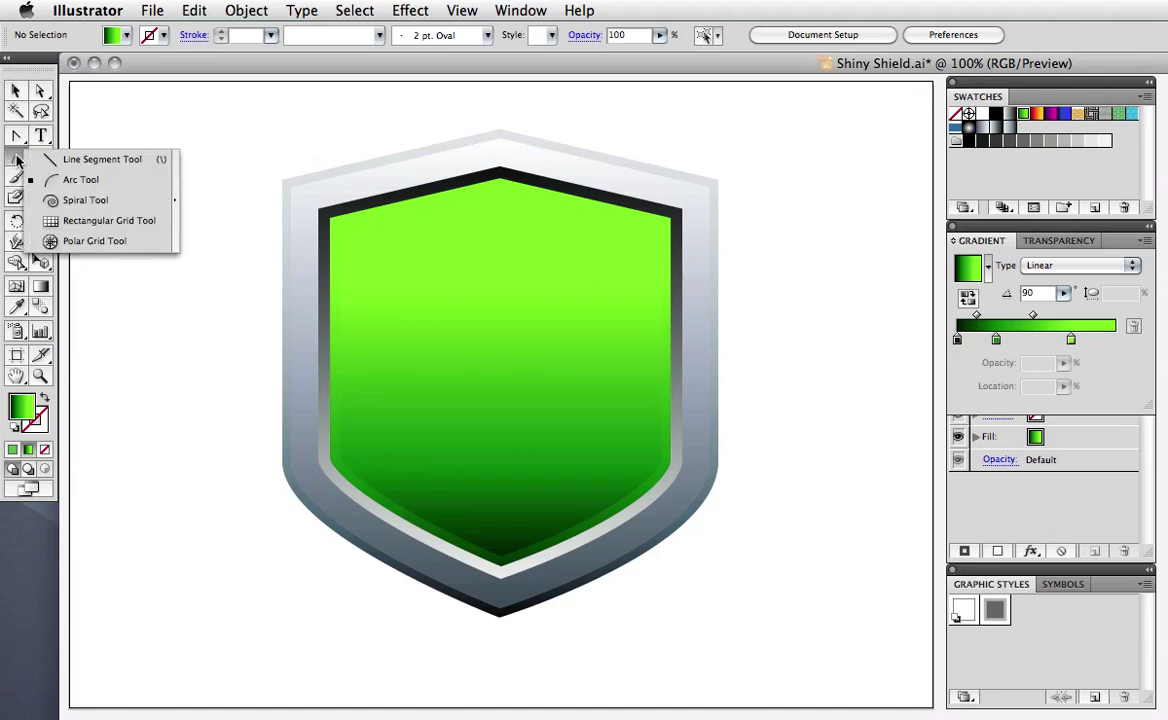
click(120, 181)
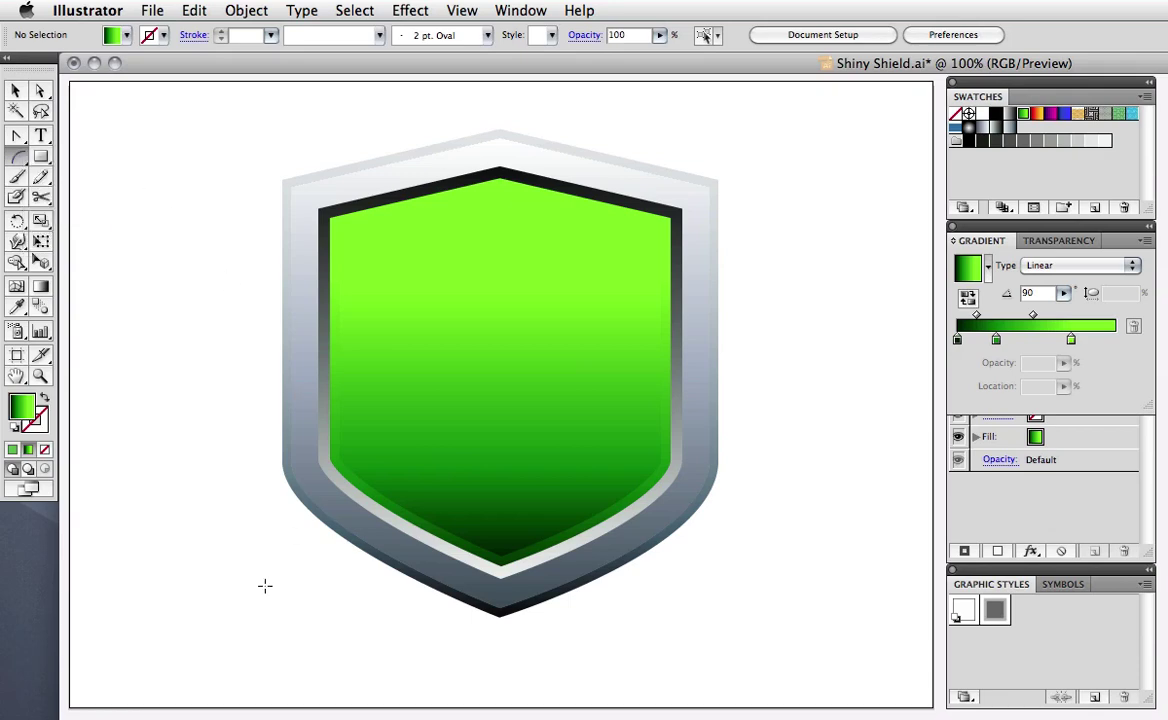
drag(264, 585, 762, 274)
key(v)
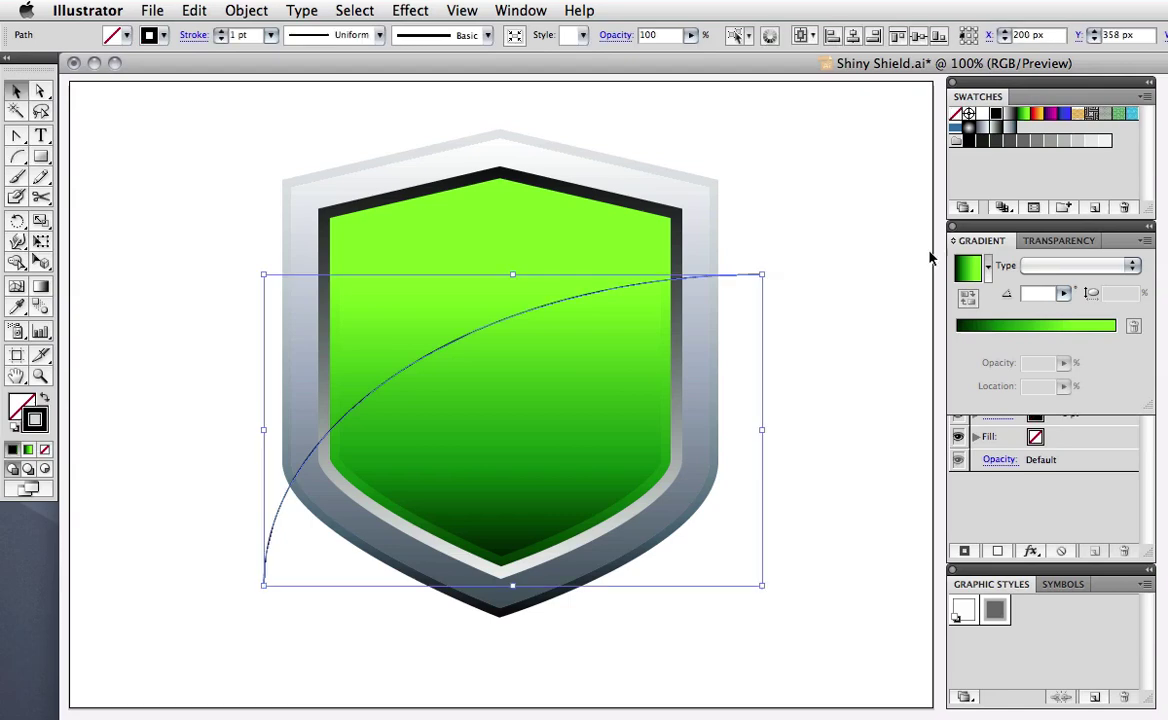
click(880, 265)
click(745, 279)
Copy the arc and apply Pathfinder Divide to split the inner shield along it
click(194, 10)
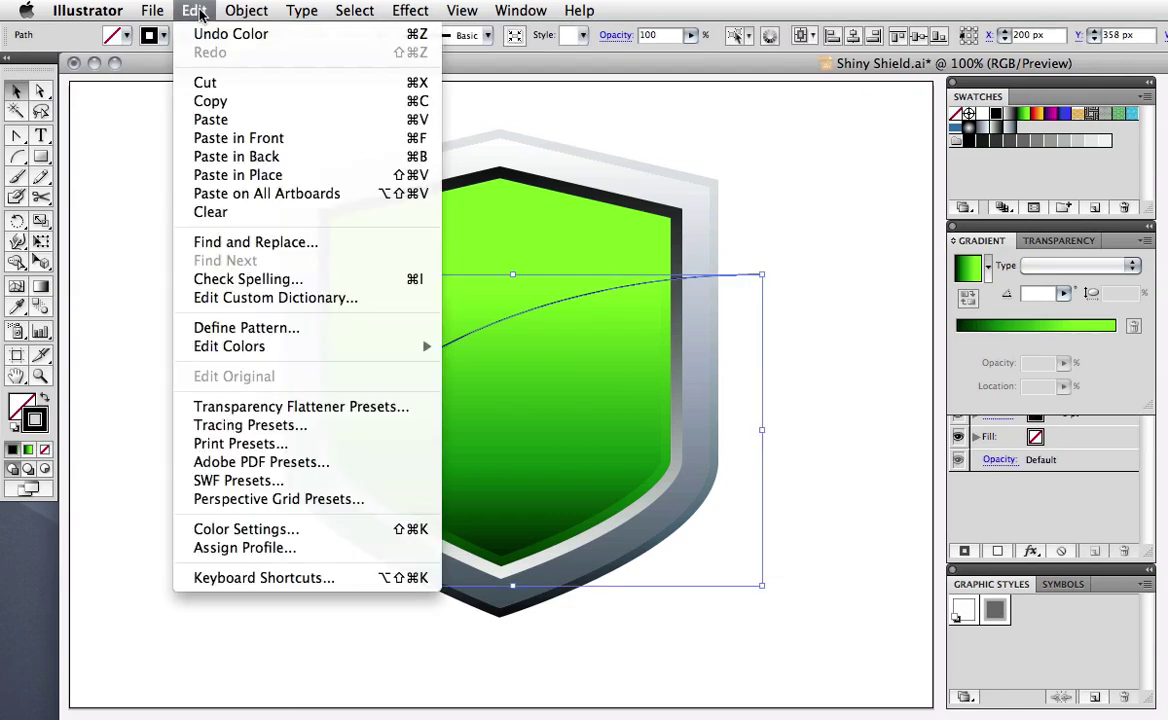
click(212, 93)
key(shift+m)
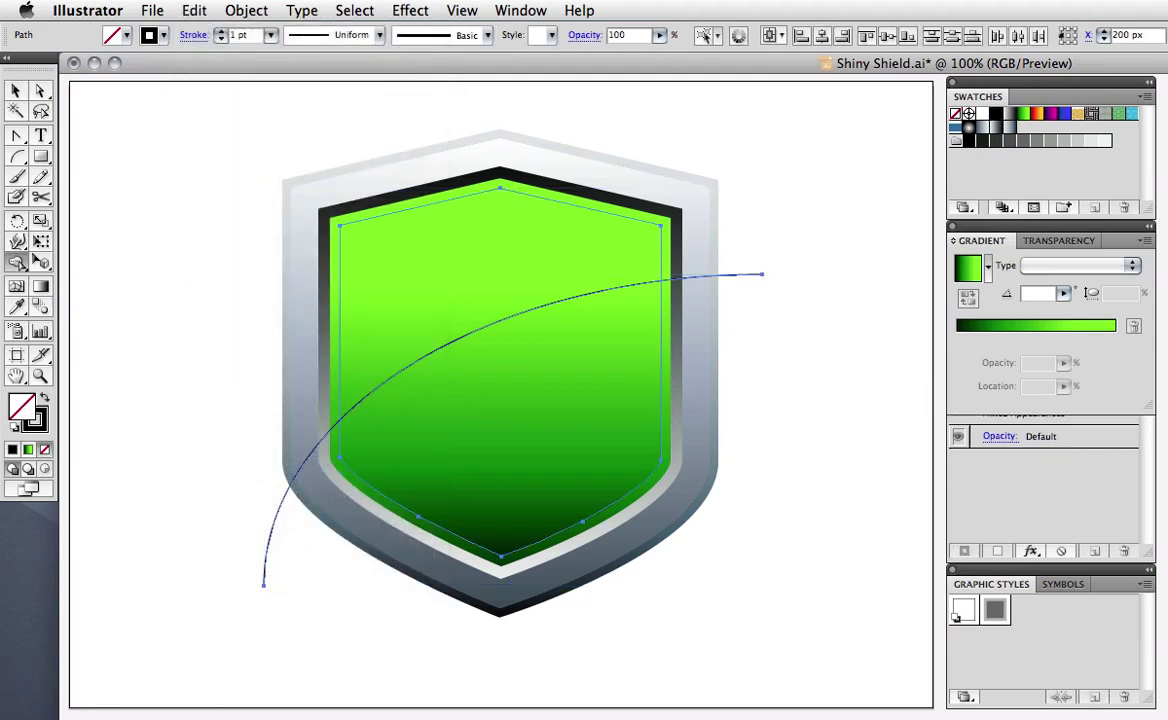
key(super+shift+F9)
drag(940, 500, 800, 400)
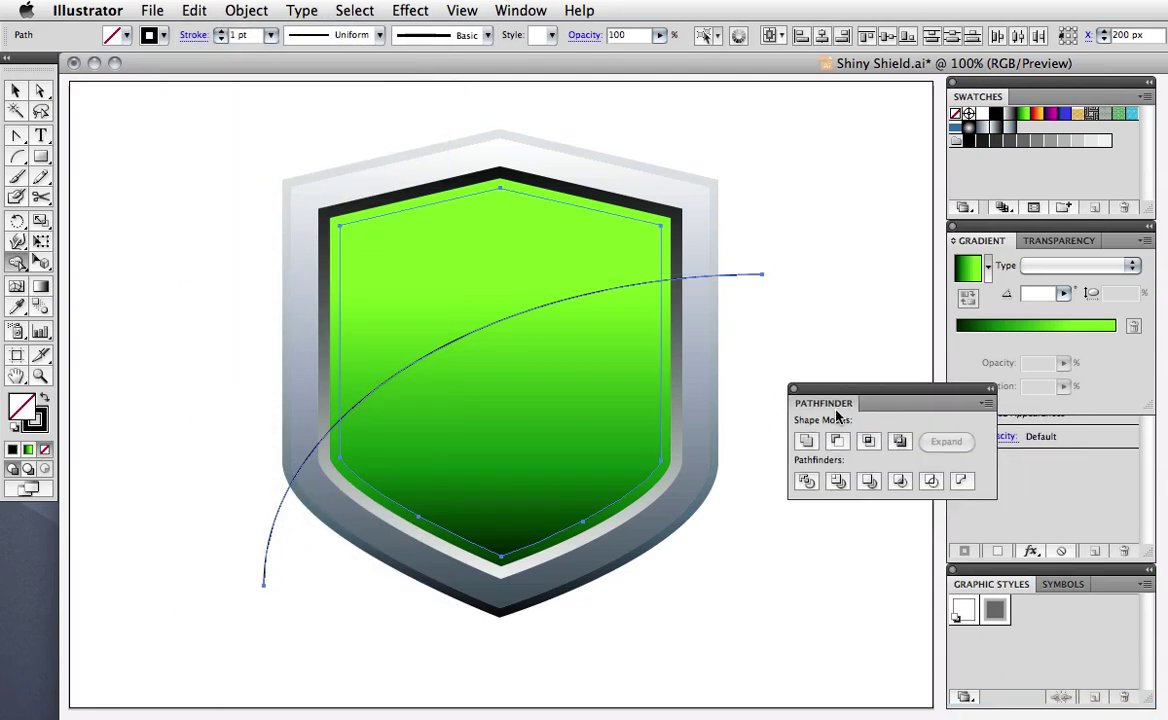
click(804, 484)
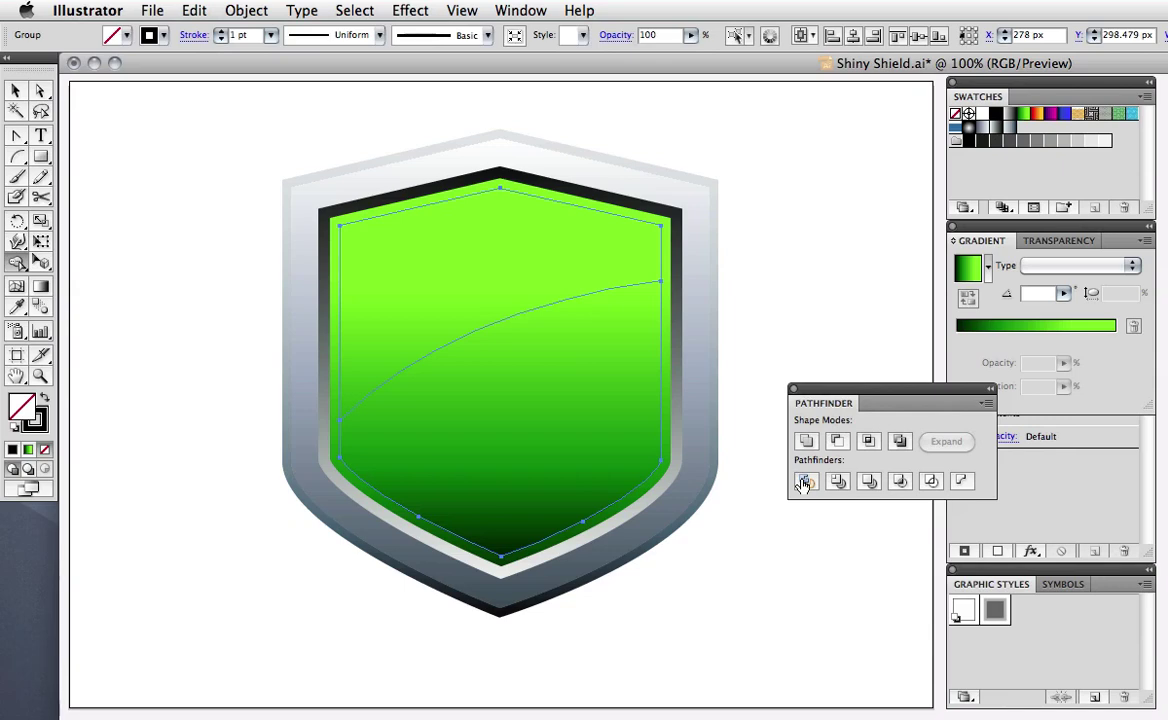
key(super+shift+a)
Select only the upper piece of the split green shield
key(a)
click(573, 433)
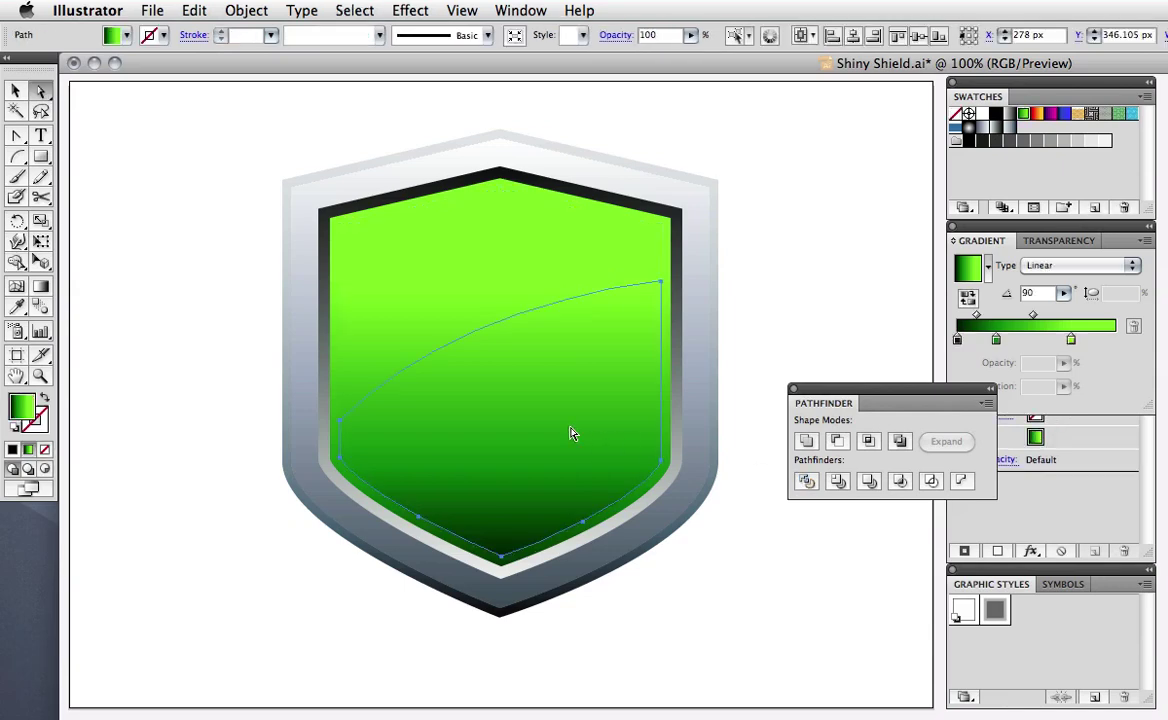
key(super+shift+a)
click(498, 268)
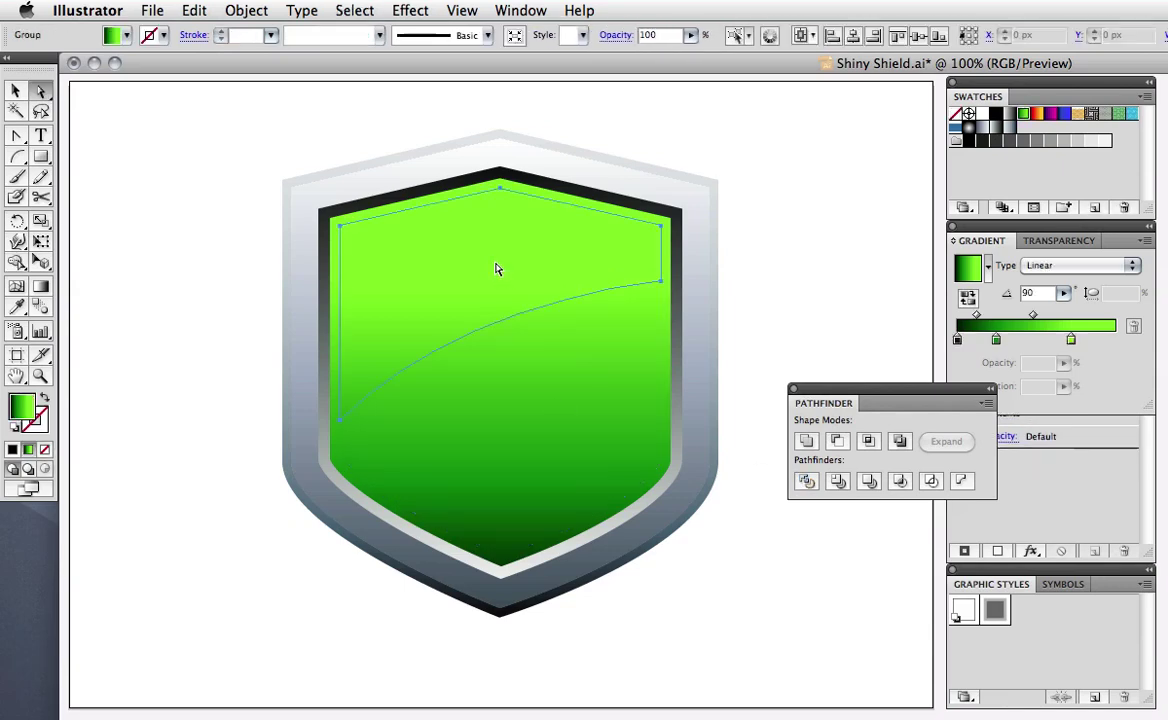
drag(823, 395, 757, 582)
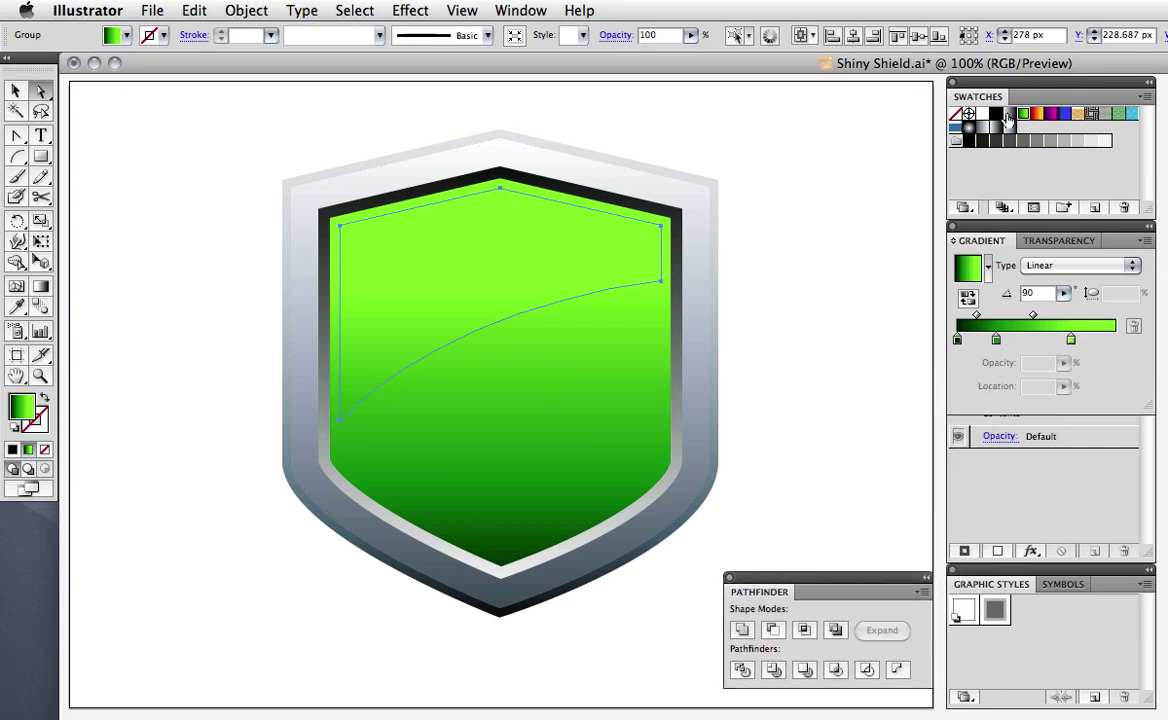
Fill the upper piece with the black-and-white gradient in Screen mode at 80% opacity
click(1009, 115)
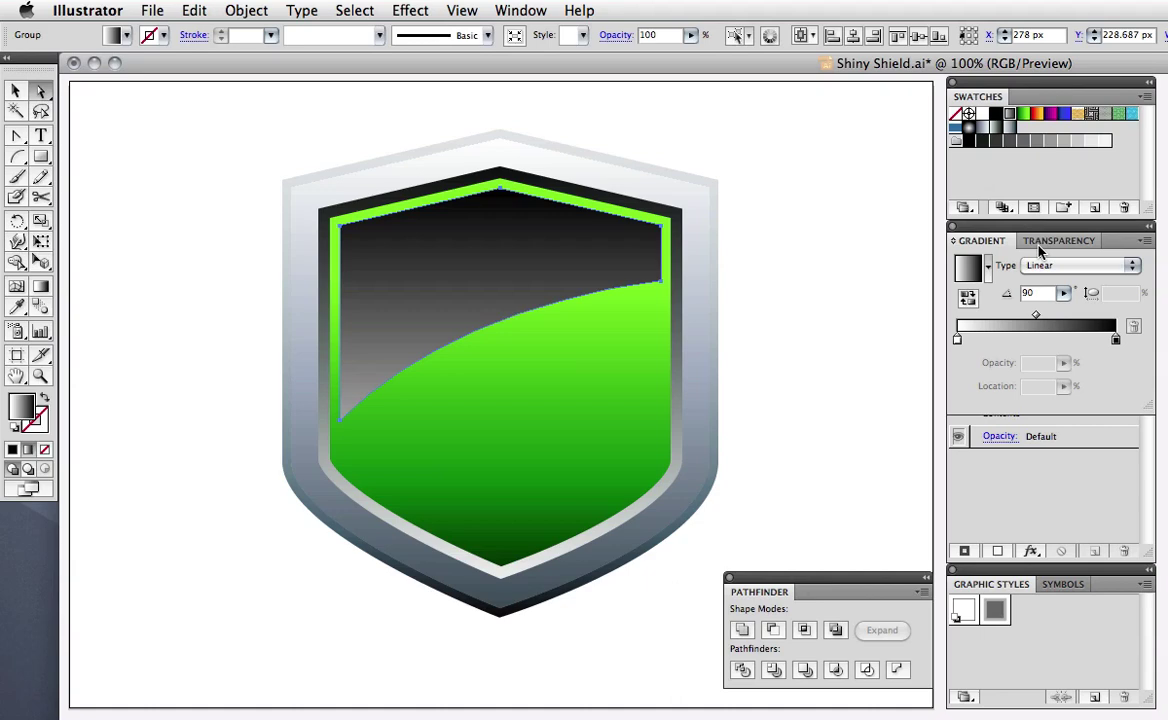
click(1040, 247)
click(995, 262)
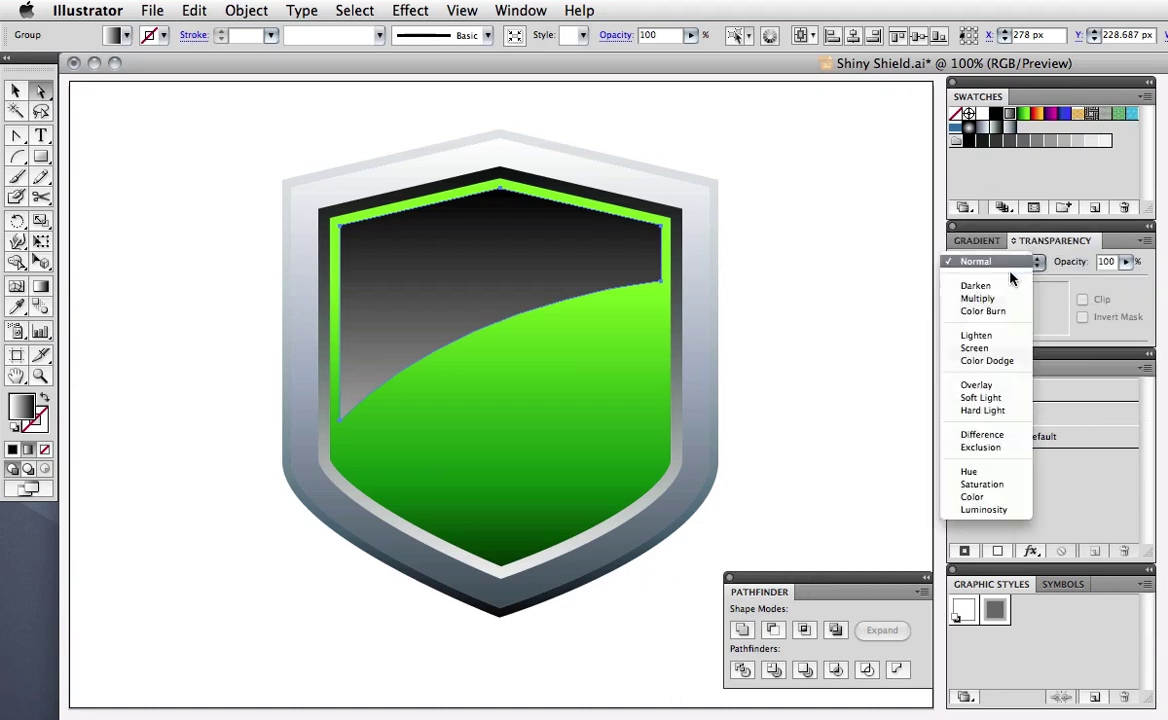
click(1000, 350)
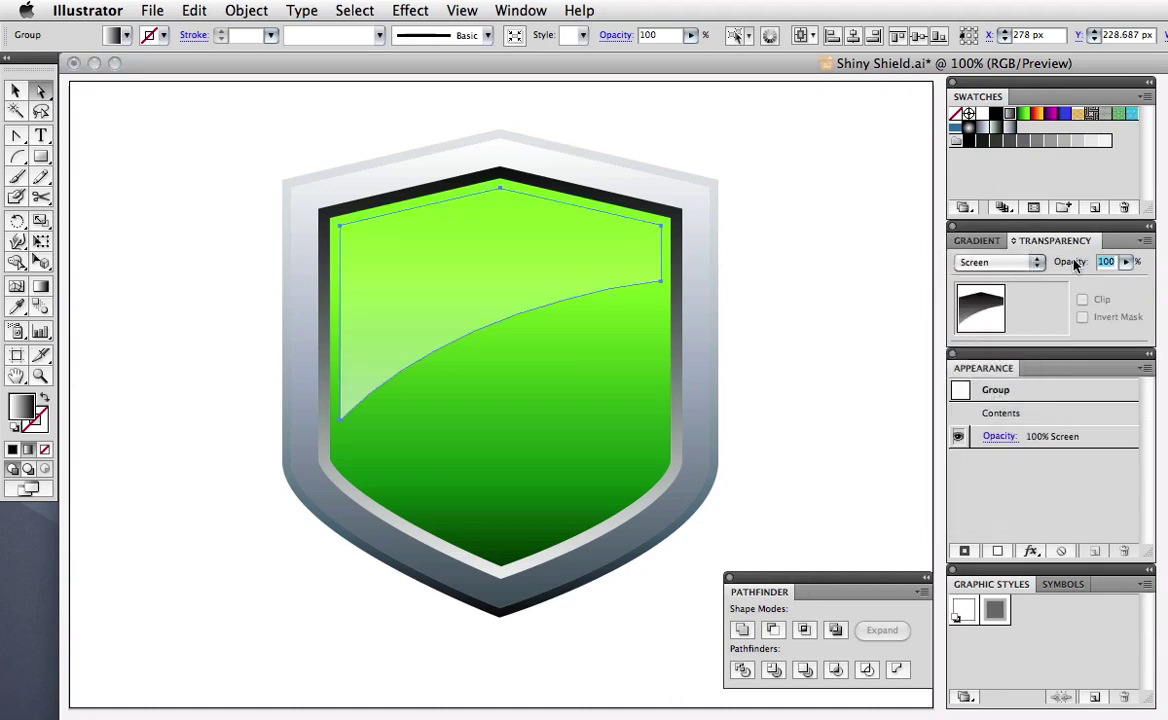
text(80)
key(Return)
Run the highlight gradient from top to bottom, then deselect
key(g)
mouse_move(503, 185)
mouse_down()
mouse_move(521, 374)
mouse_move(508, 195)
mouse_up()
key(super+shift+a)
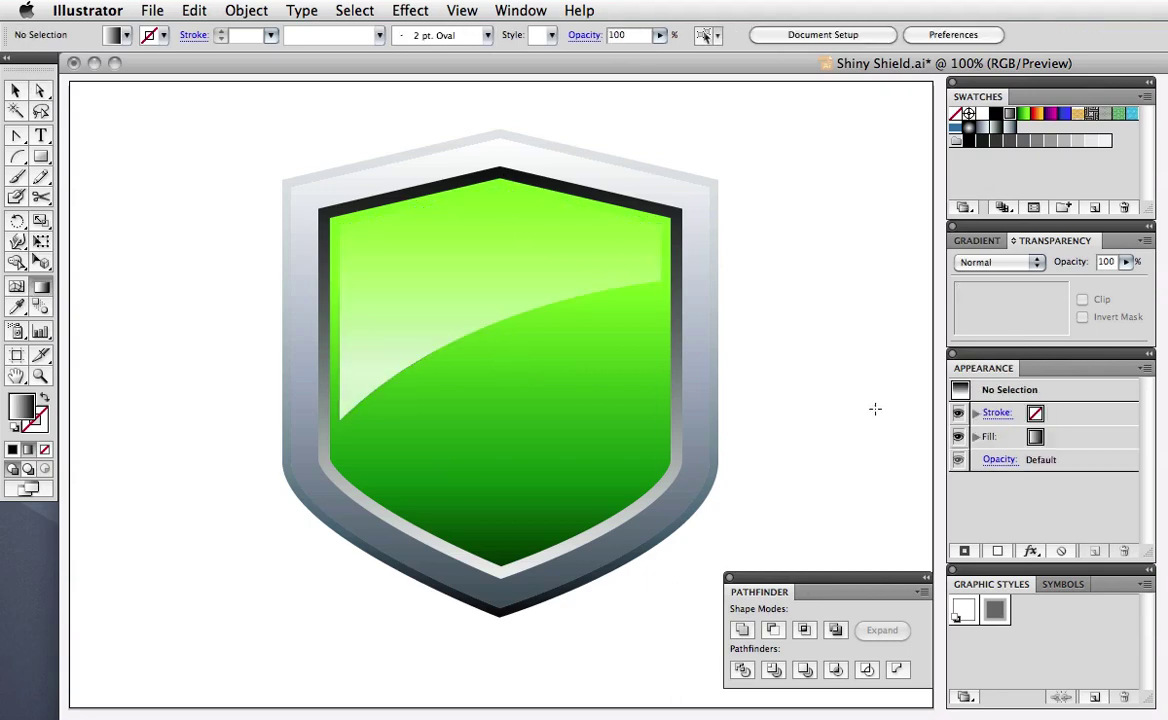
Paste the curve in front, Divide the outer grey border with it, and select the upper part
key(a)
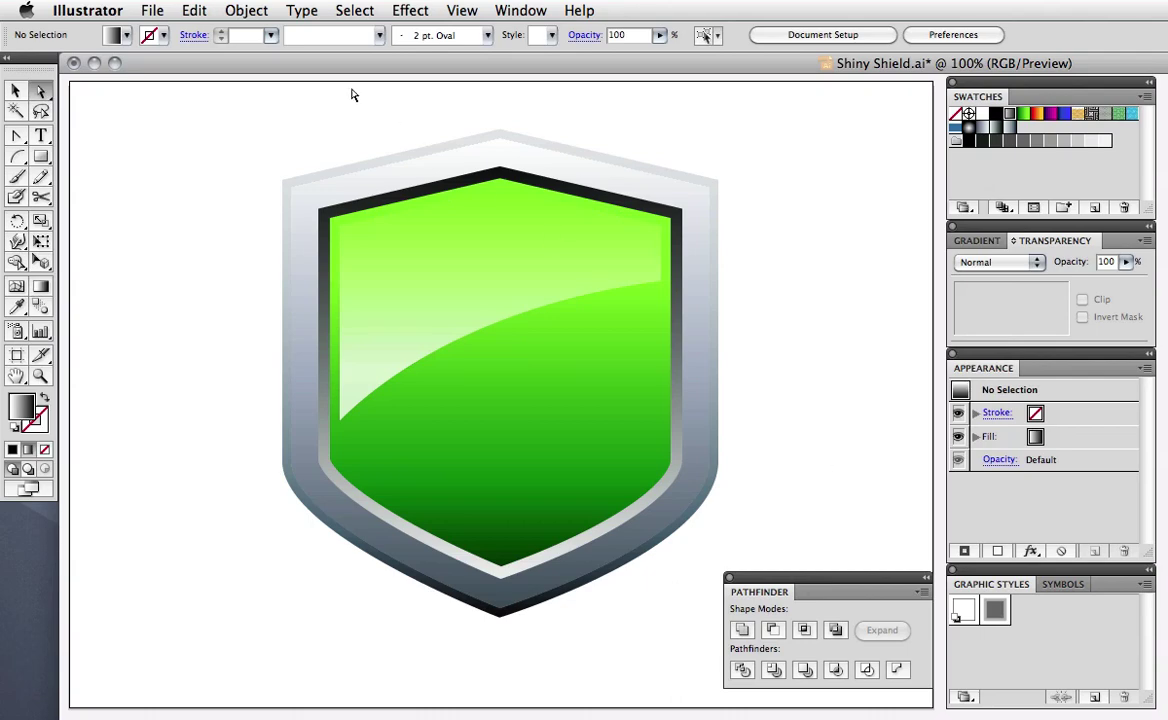
click(200, 11)
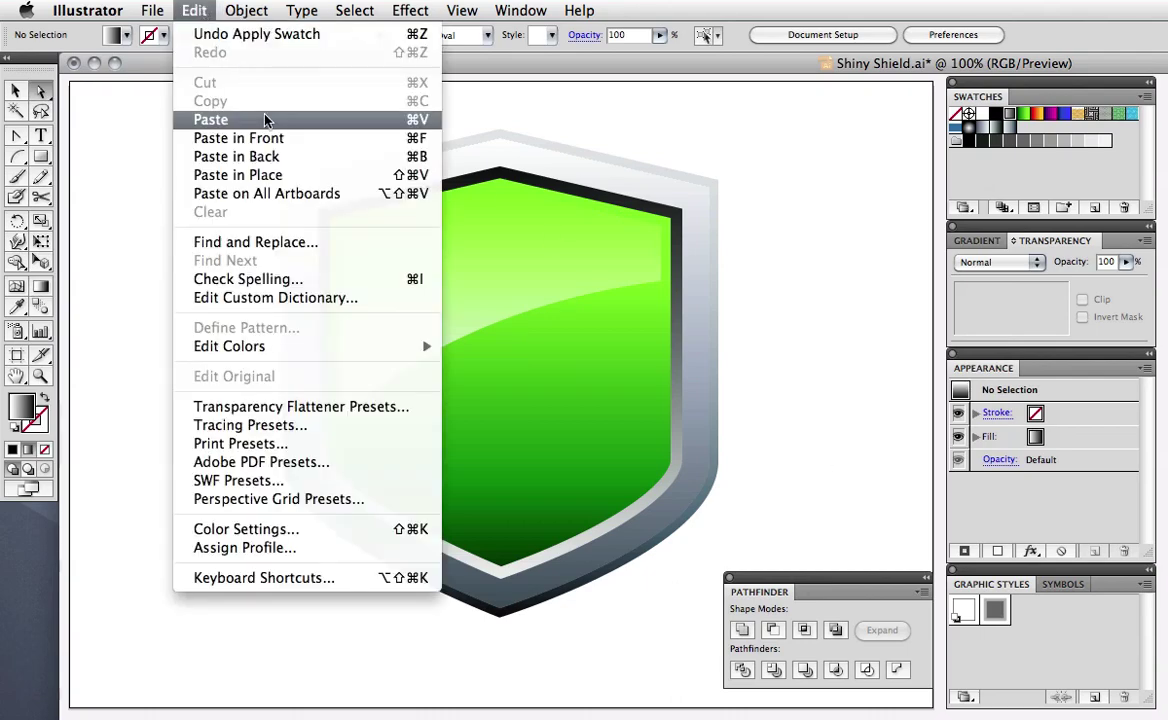
click(252, 138)
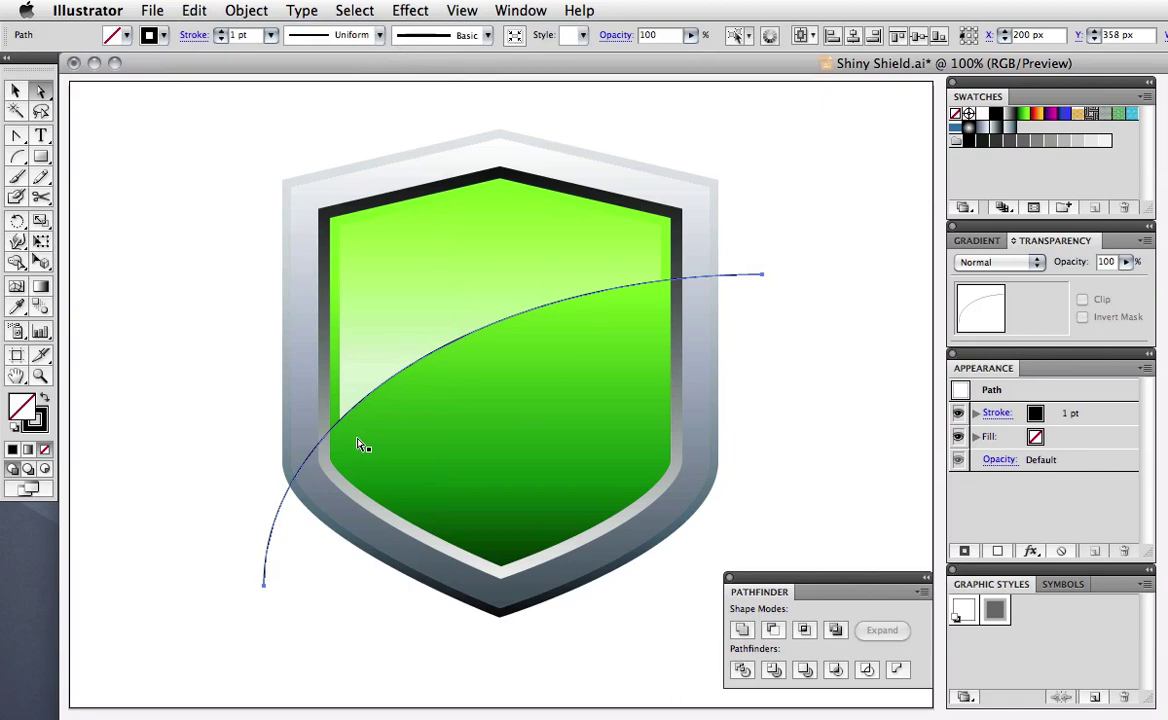
key(v)
shift+click(302, 389)
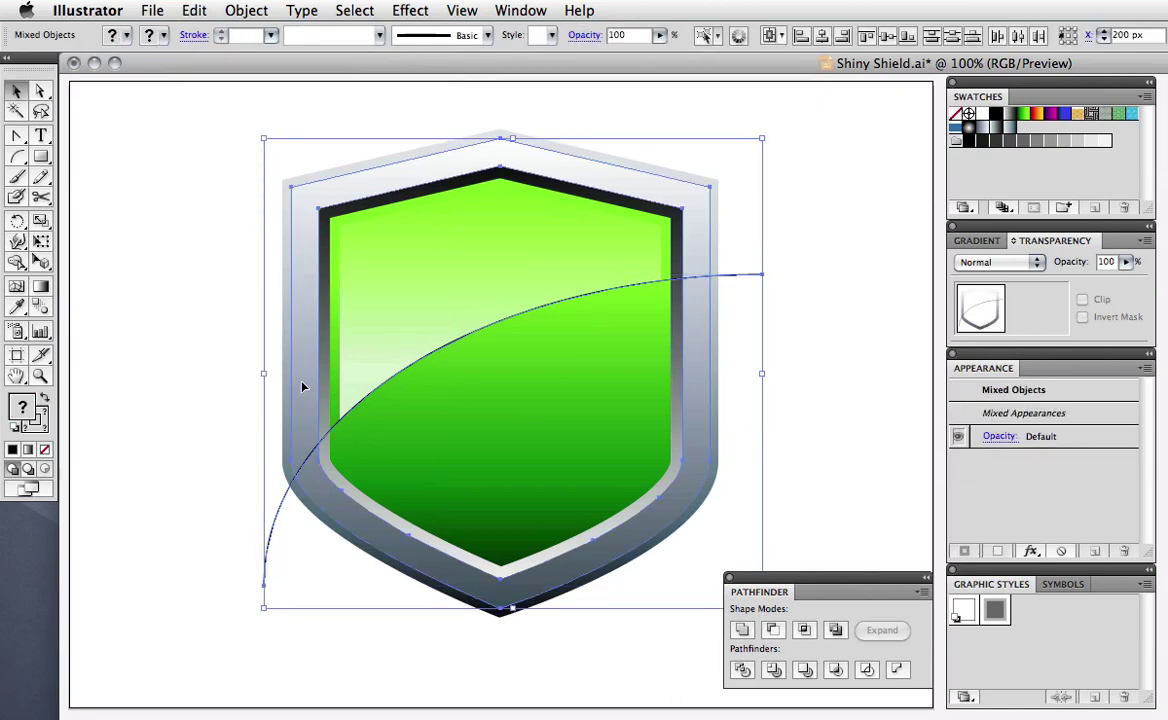
click(741, 671)
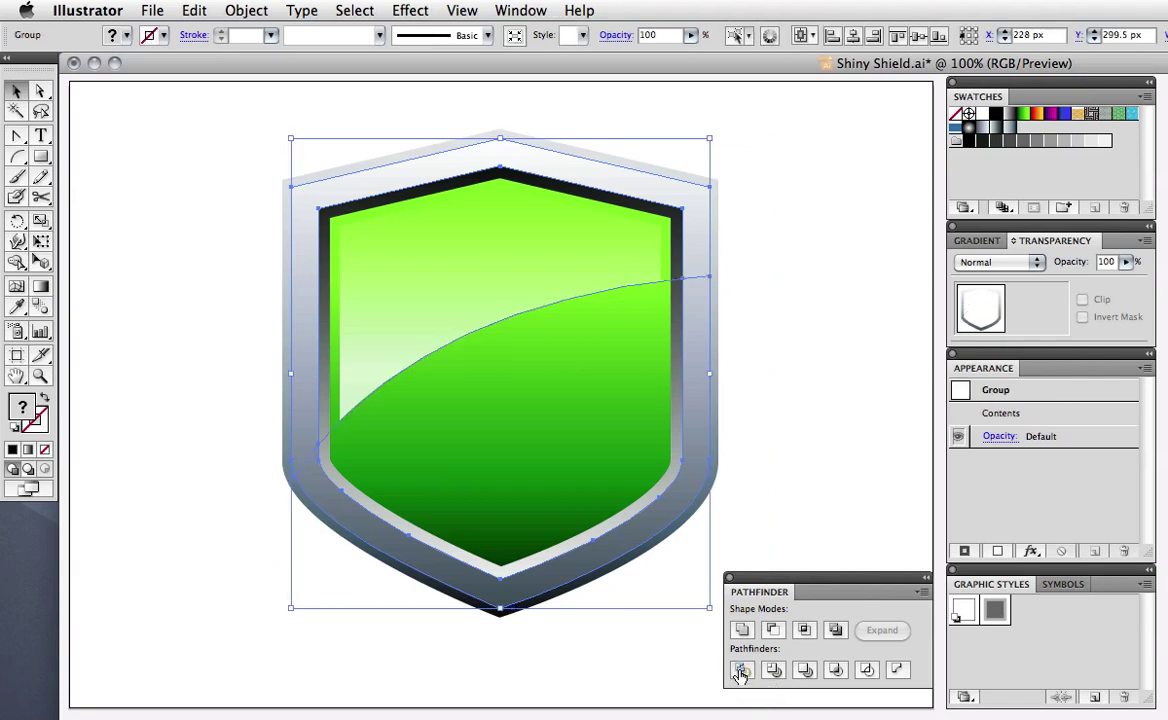
click(685, 695)
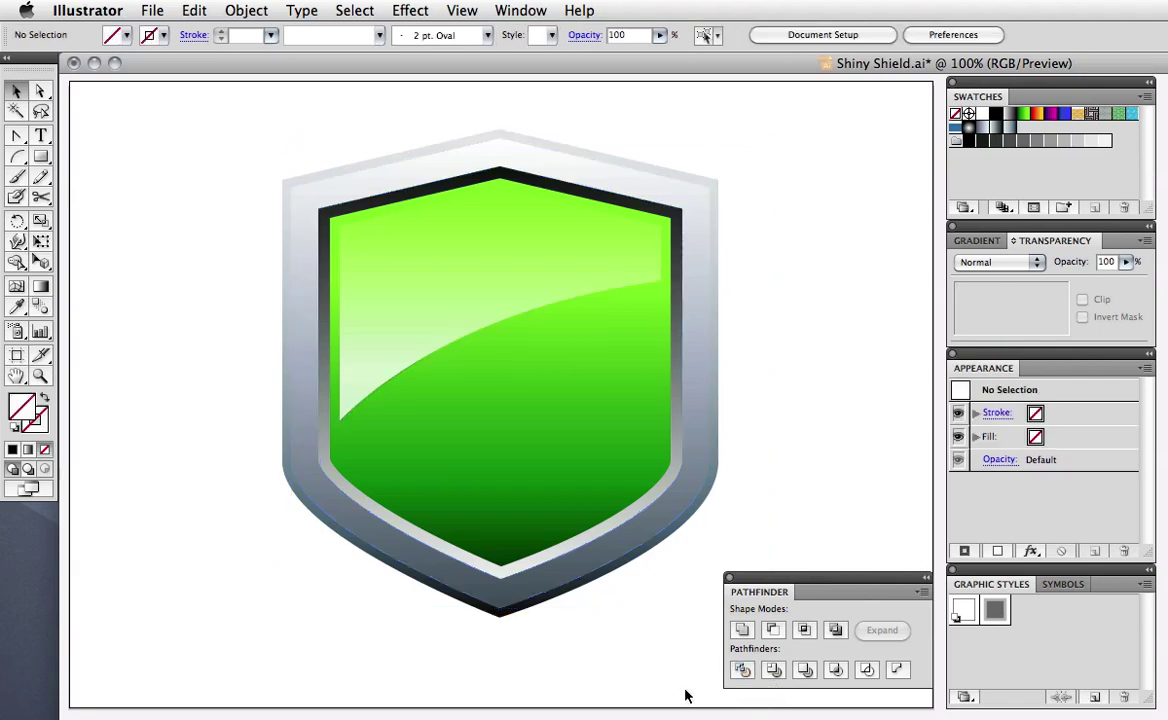
key(a)
click(306, 319)
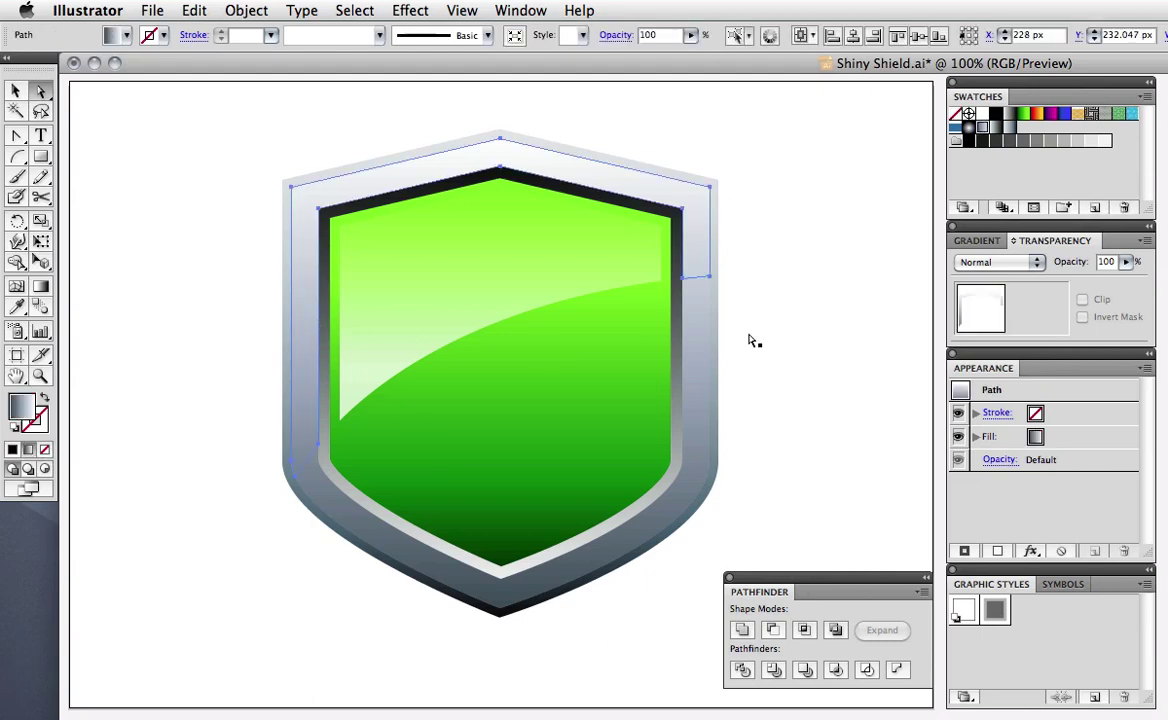
Reverse the upper border piece's gradient and drag it upward so its top lightens
click(982, 241)
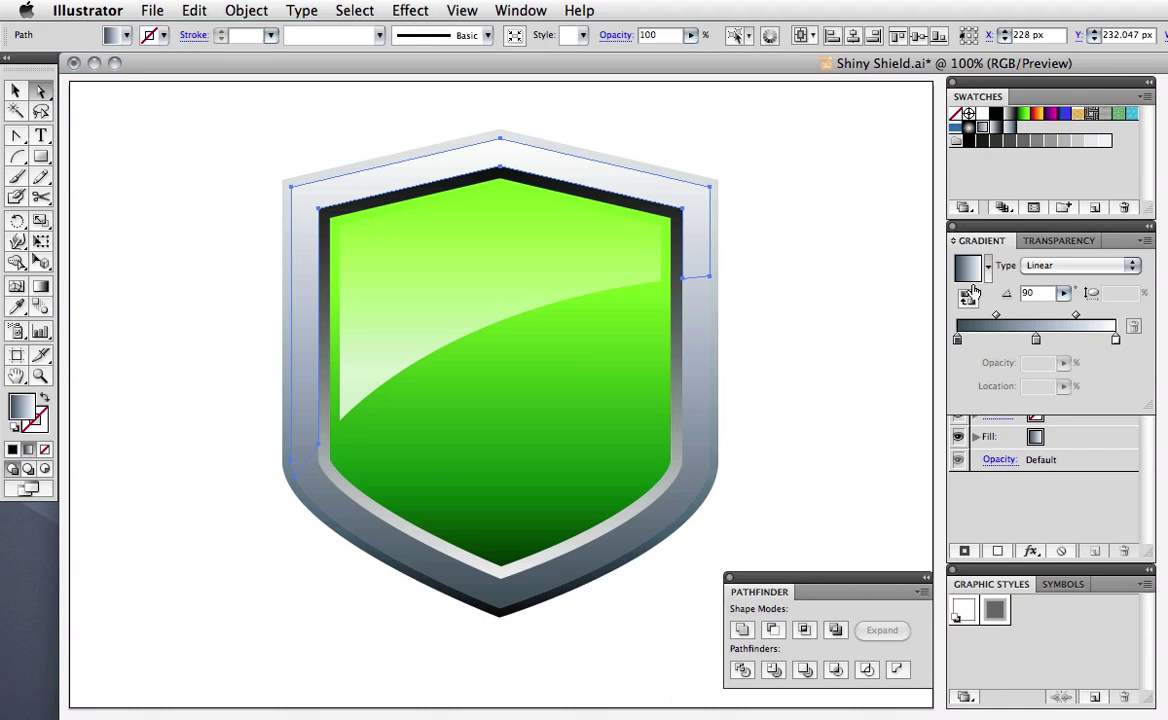
click(968, 298)
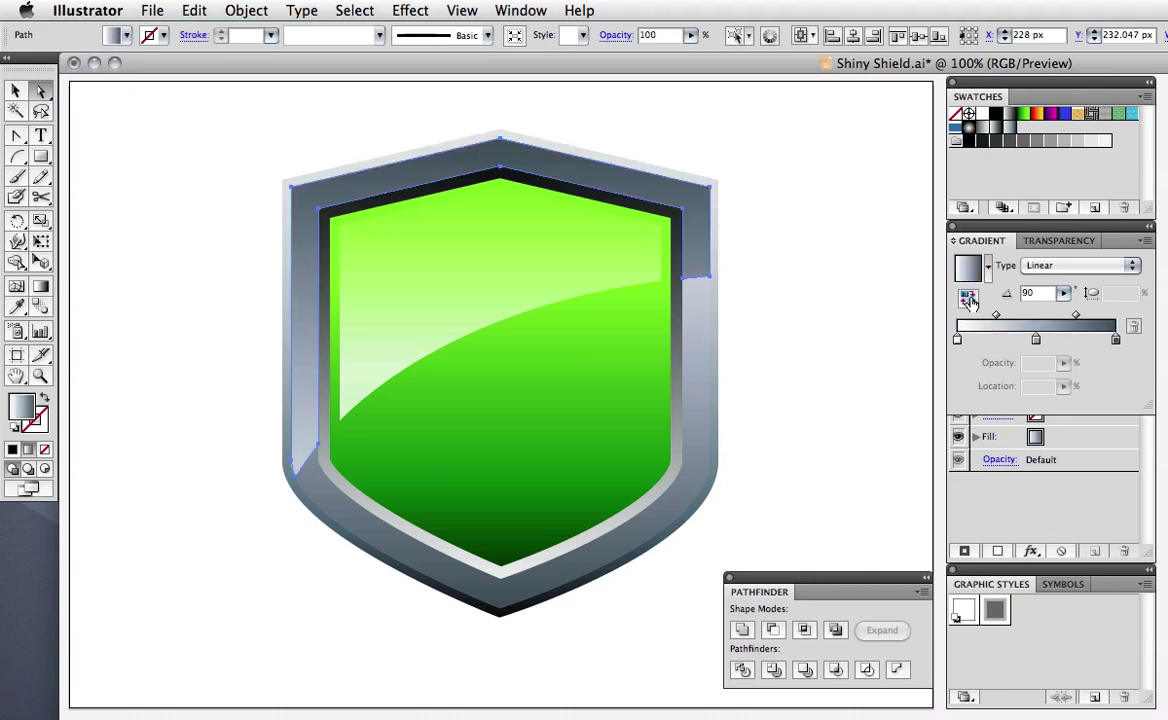
key(super+f)
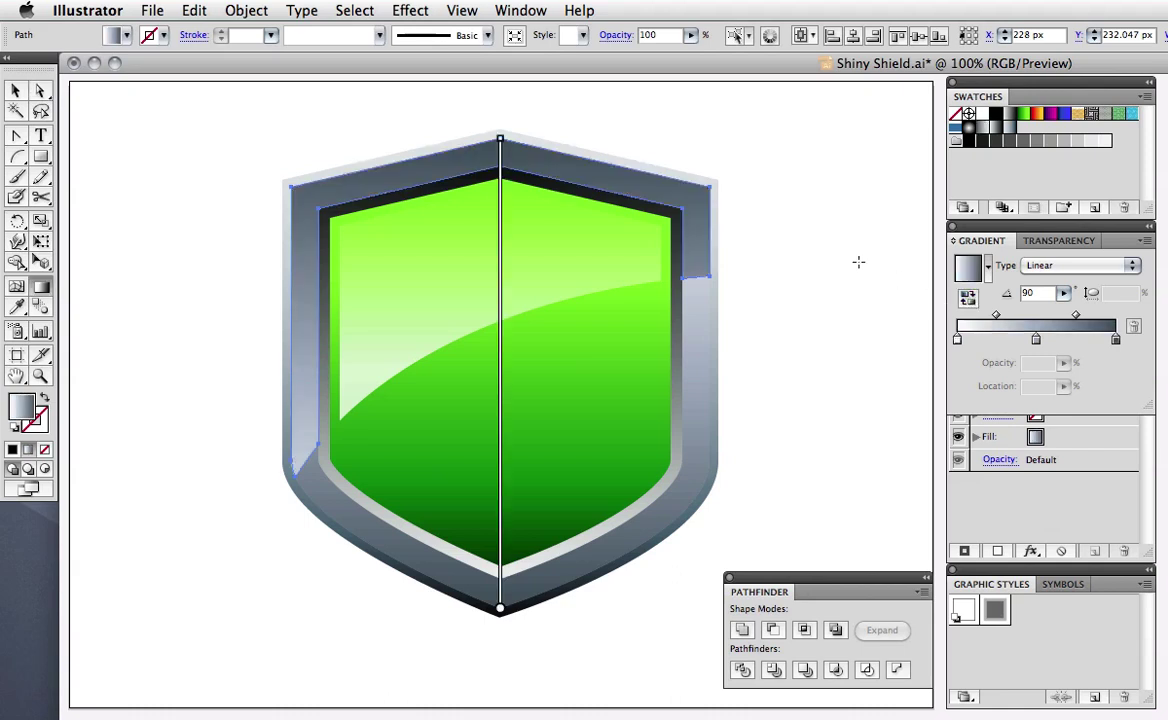
mouse_move(502, 315)
mouse_down()
mouse_move(502, 140)
mouse_move(503, 163)
mouse_up()
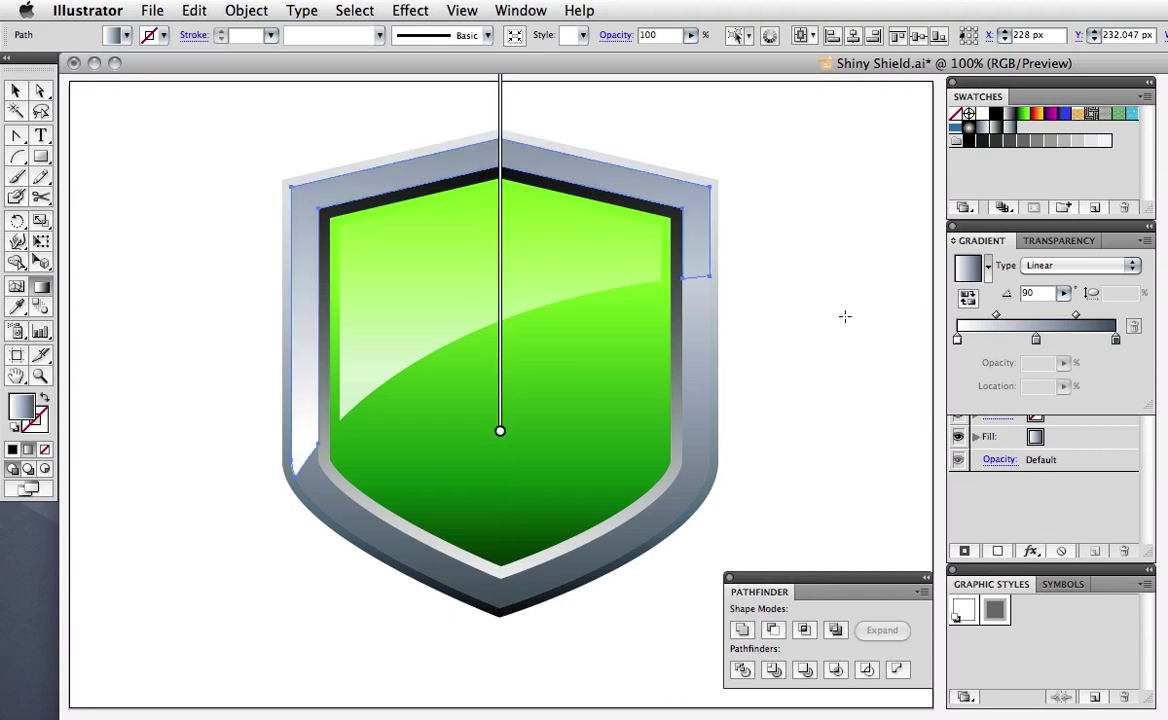
key(super+shift+a)
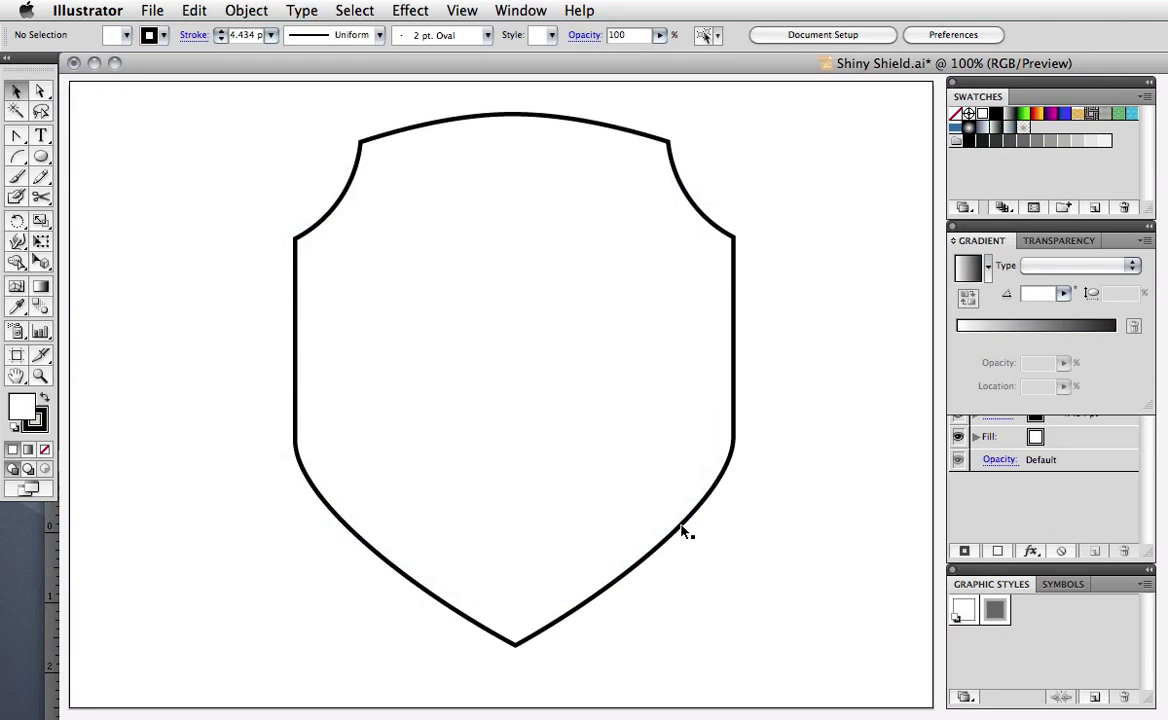
Apply the saved Shield graphic style to the new shield outline
click(685, 532)
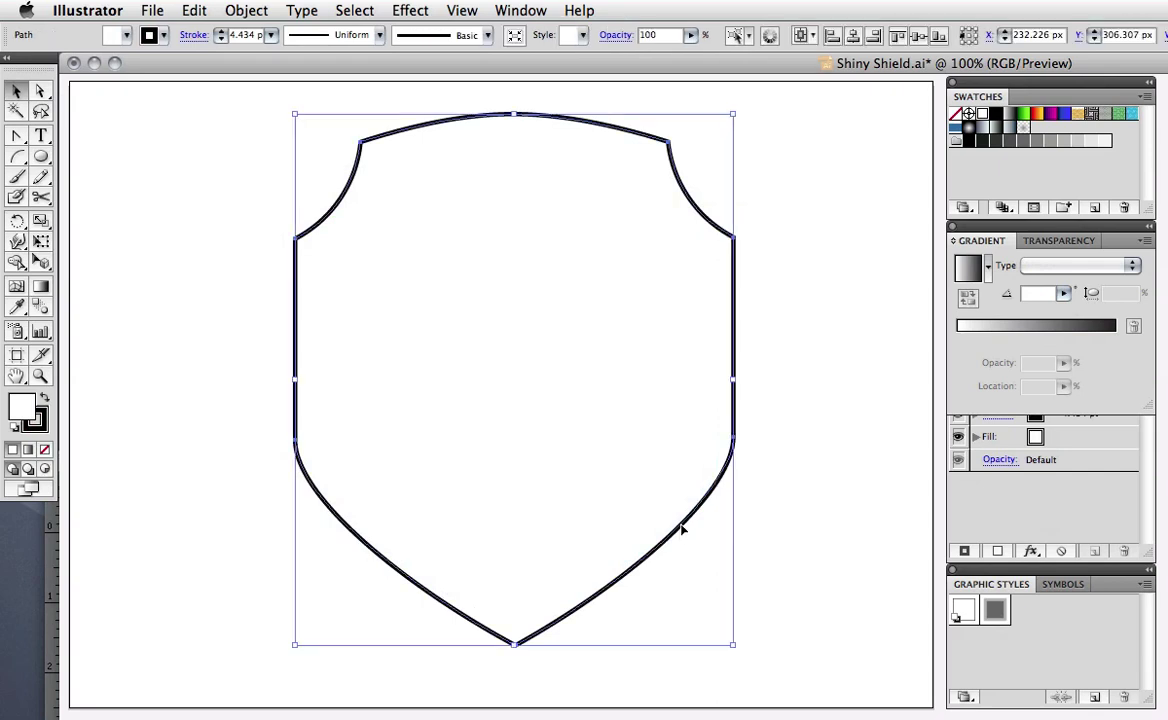
click(995, 612)
click(869, 624)
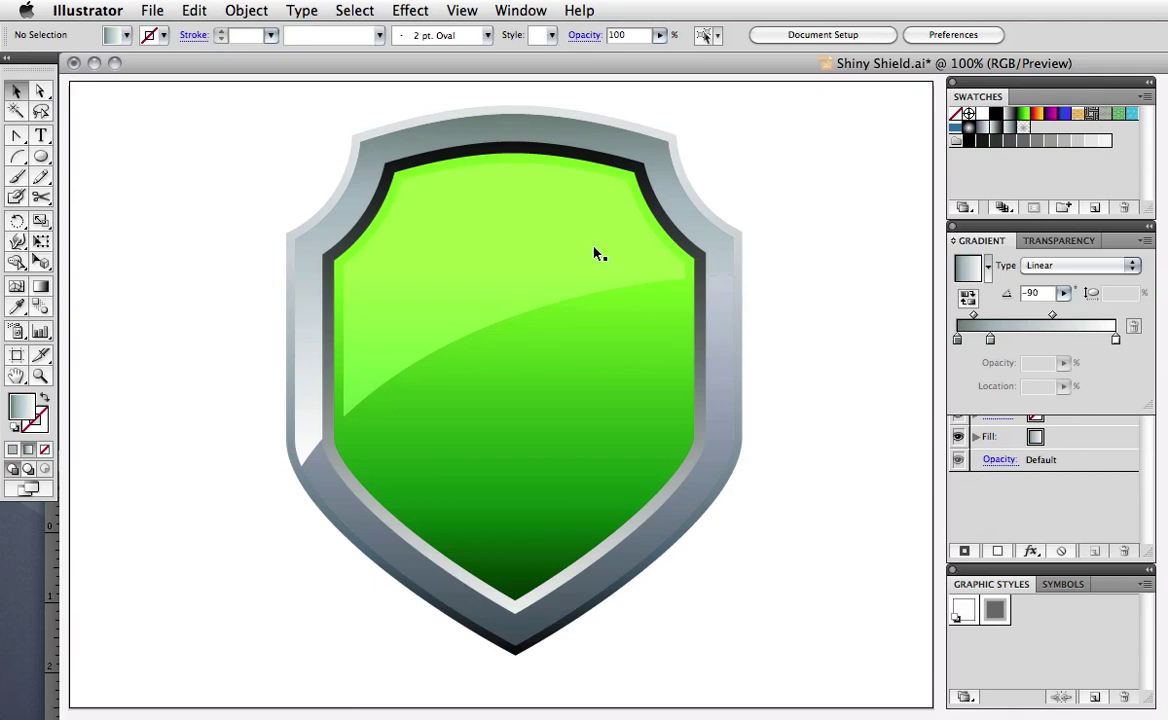
Give the highlight a white-to-black gradient and fill the main shield with the Zigzag Color pattern
click(595, 253)
click(968, 267)
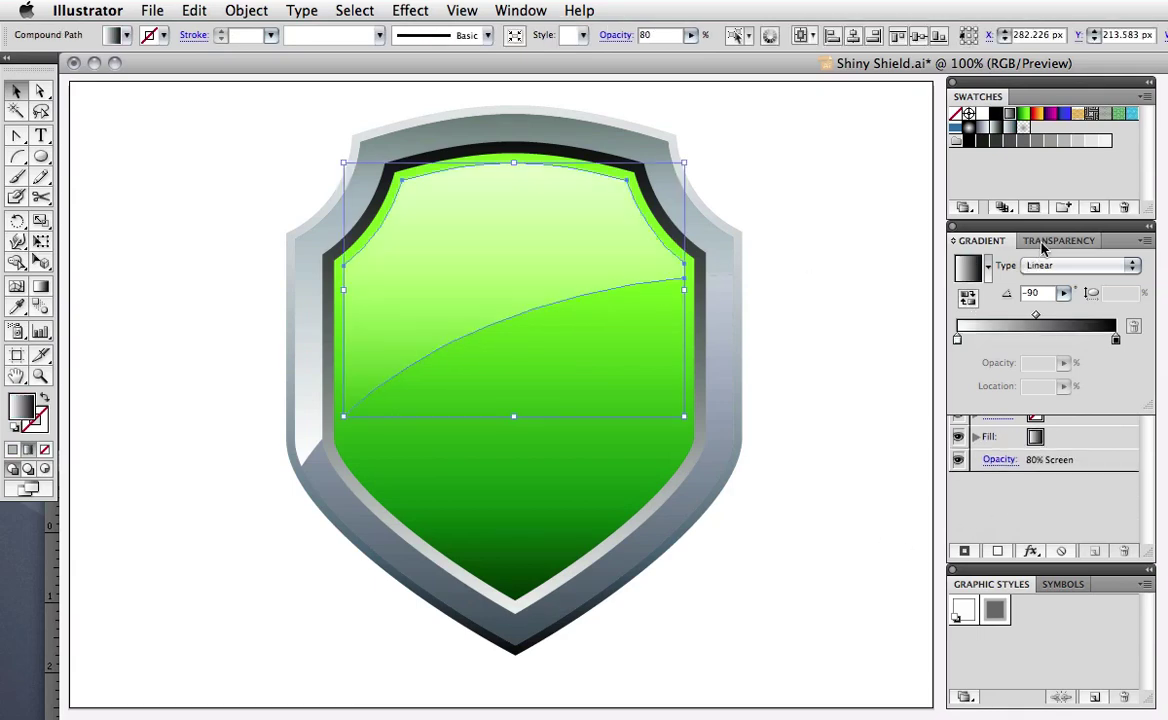
click(1043, 245)
click(604, 352)
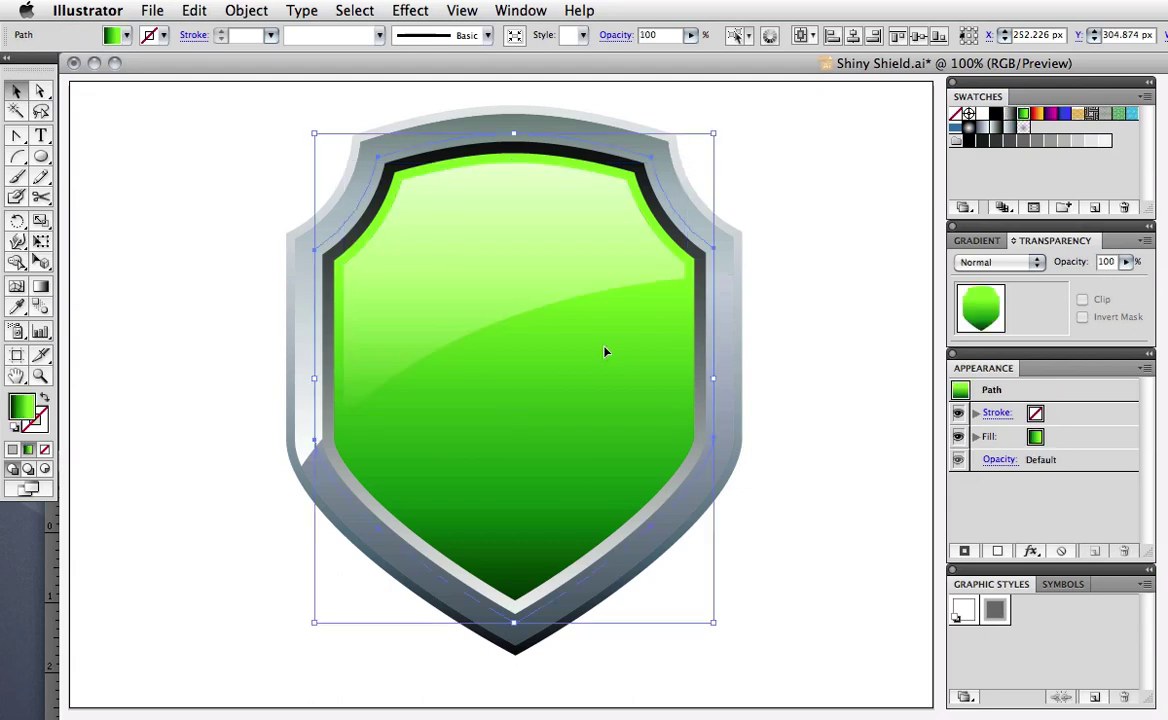
click(956, 126)
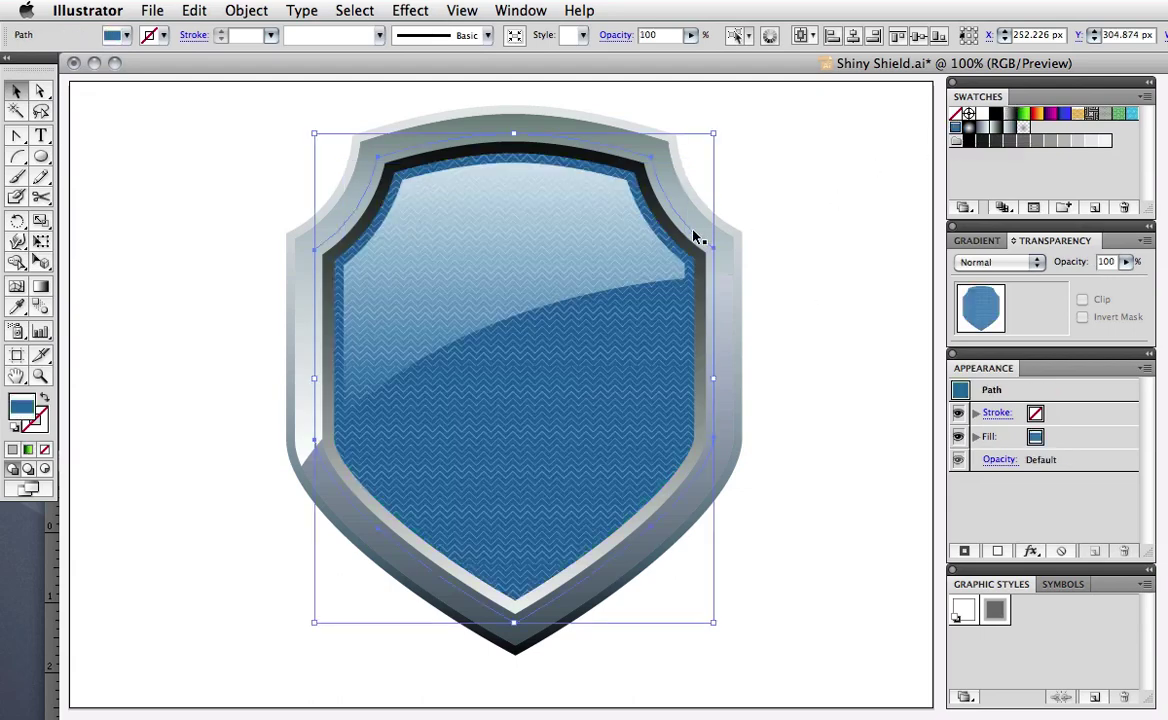